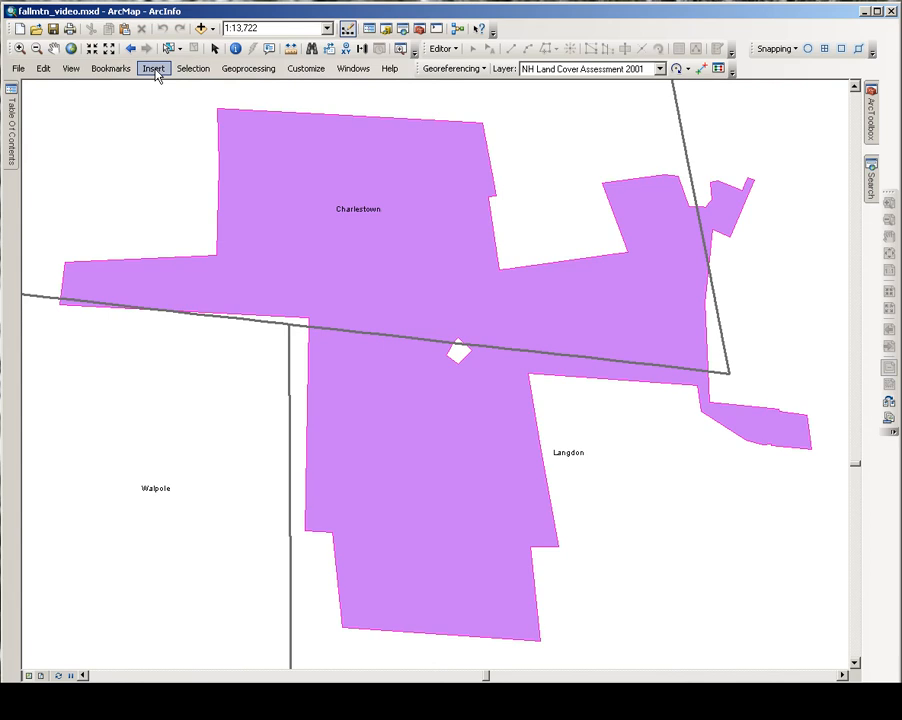
Zoom the map to the Boundary 2 bookmark and turn on the NH_roads and unfragmented blocks layers.
left_click(113, 70)
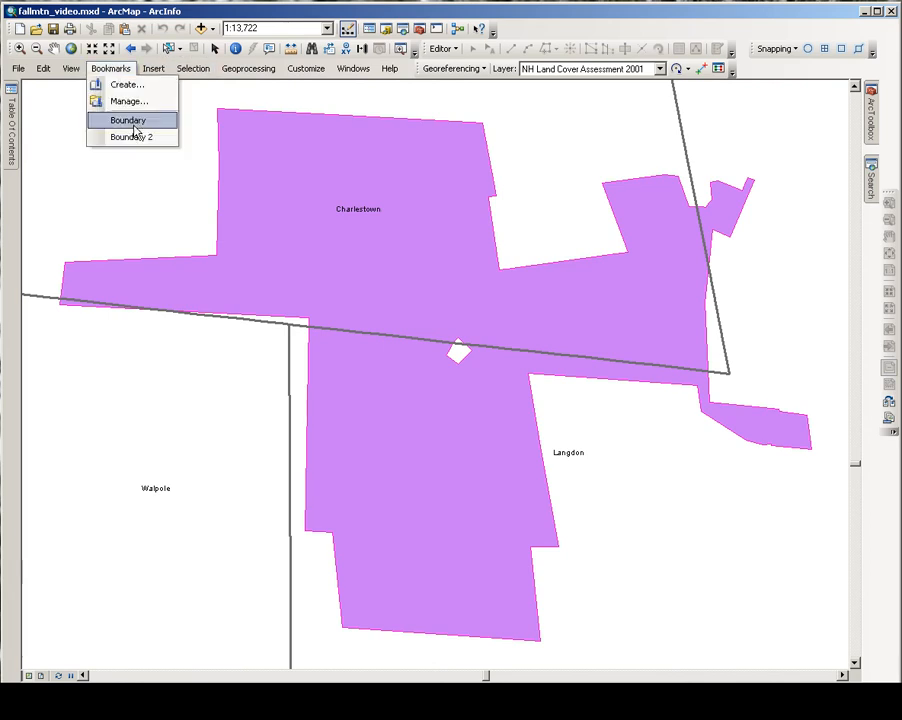
left_click(136, 138)
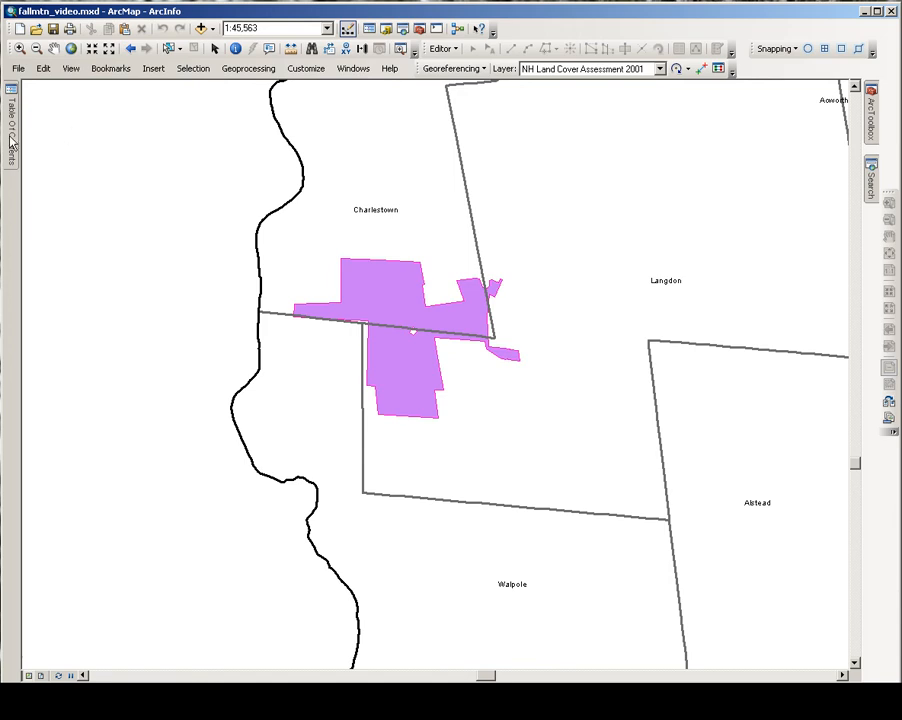
mouse_move(8, 100)
left_click(74, 289)
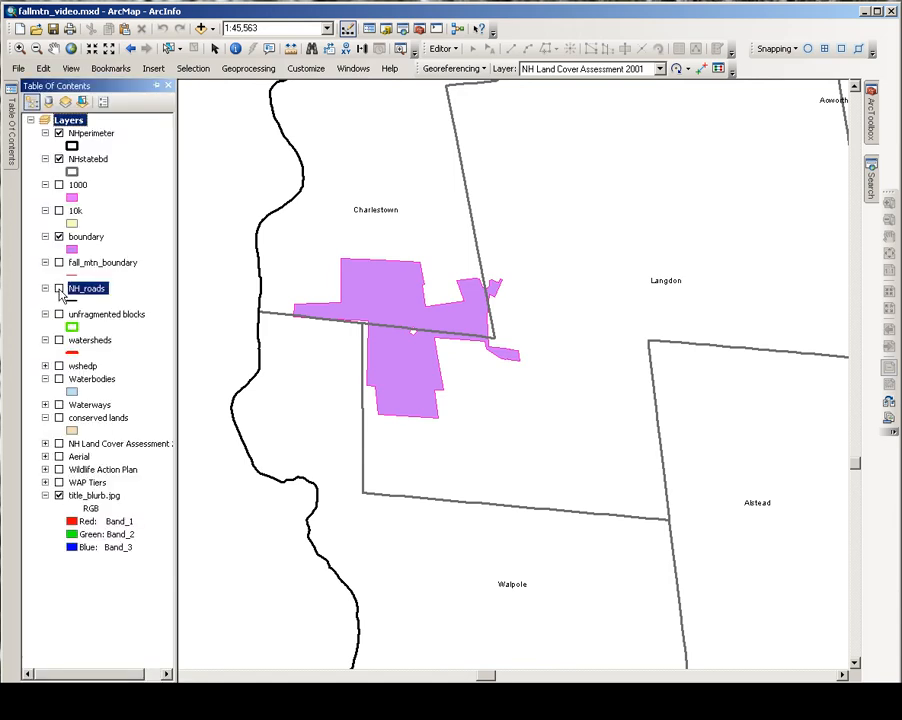
left_click(59, 289)
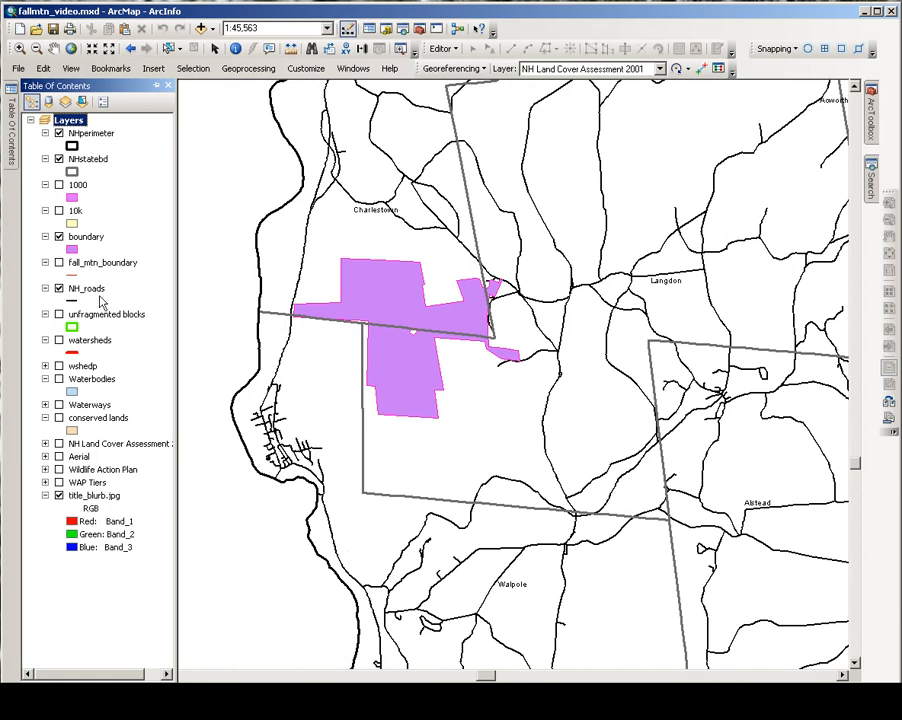
left_click(59, 315)
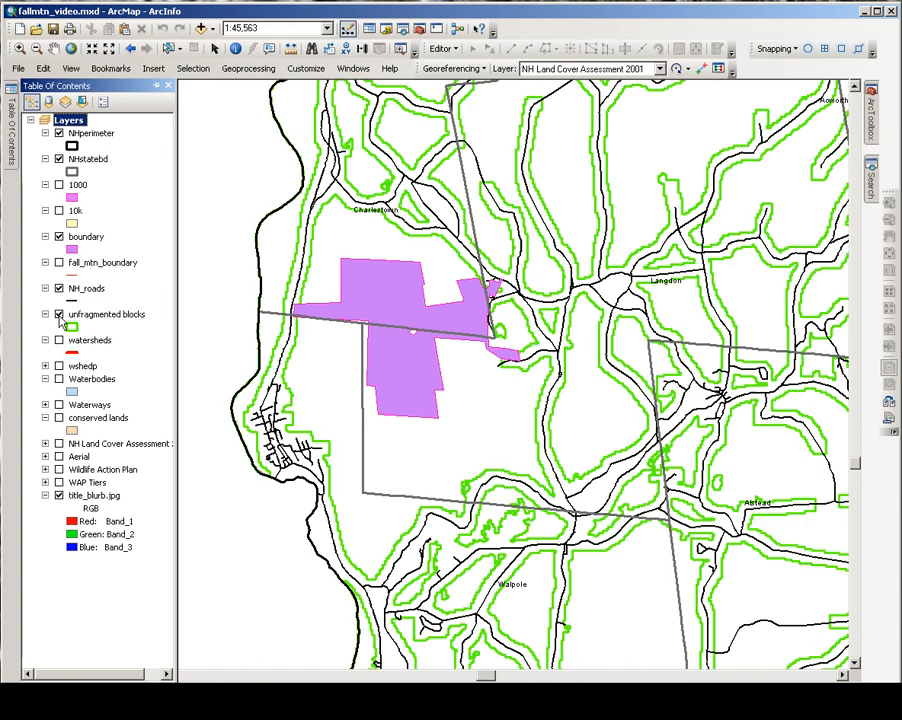
Turn off the NHperimeter and NHstatebd layers.
left_click(68, 133)
left_click(59, 133)
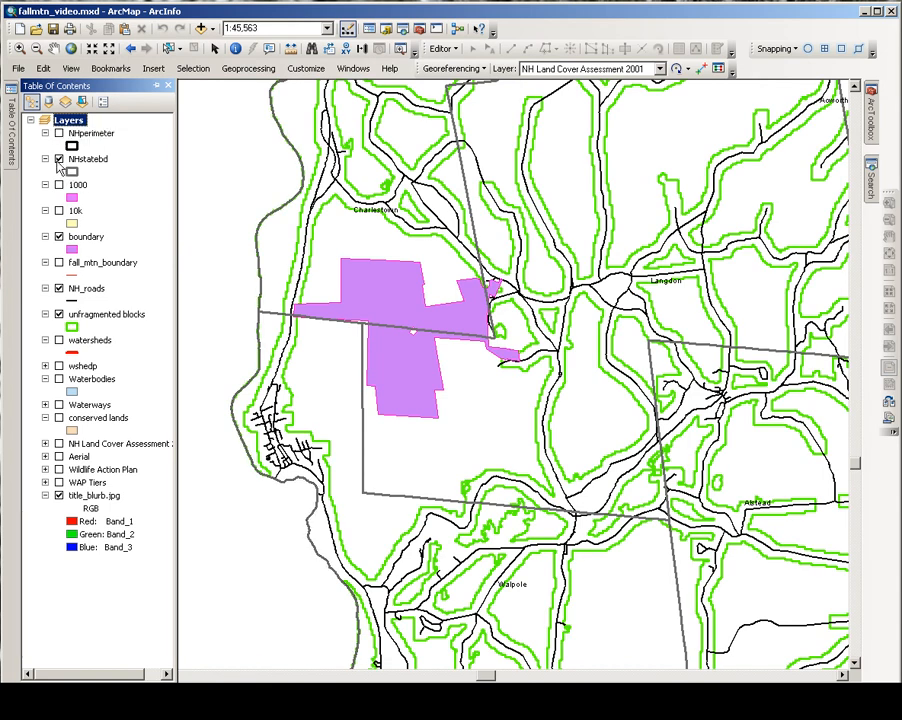
left_click(68, 159)
left_click(59, 159)
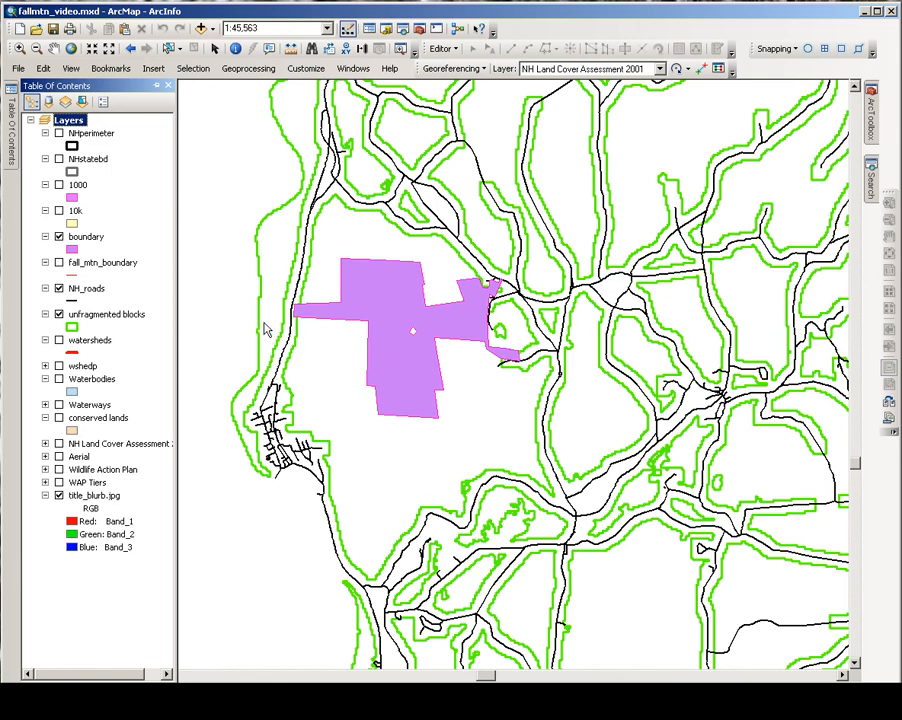
Select the large unfragmented block surrounding the purple property boundary and inspect its attributes with Identify.
left_click(170, 49)
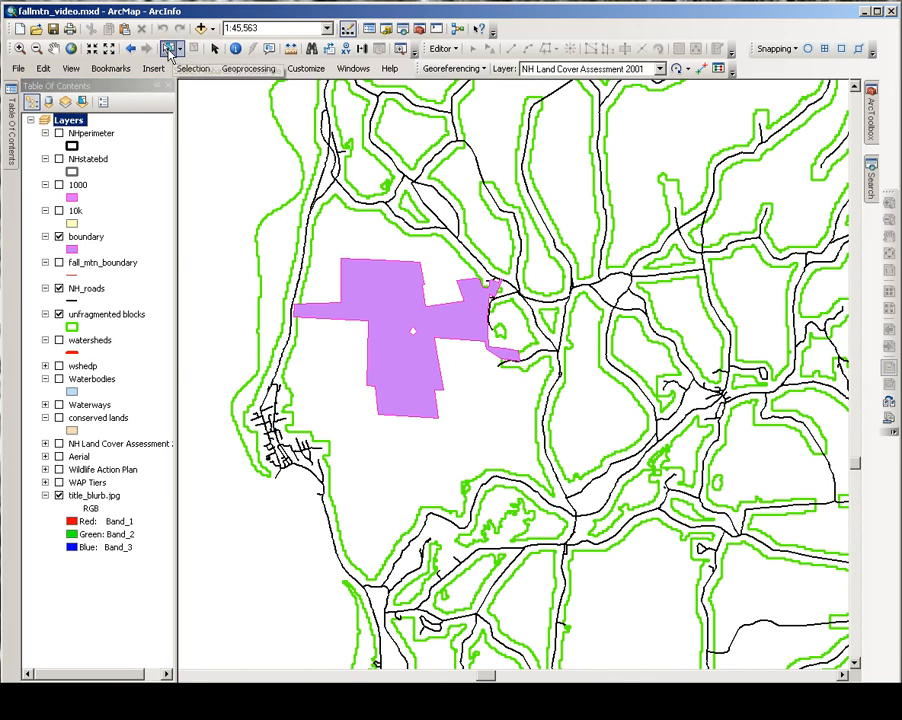
left_click_drag(337, 501, 345, 541)
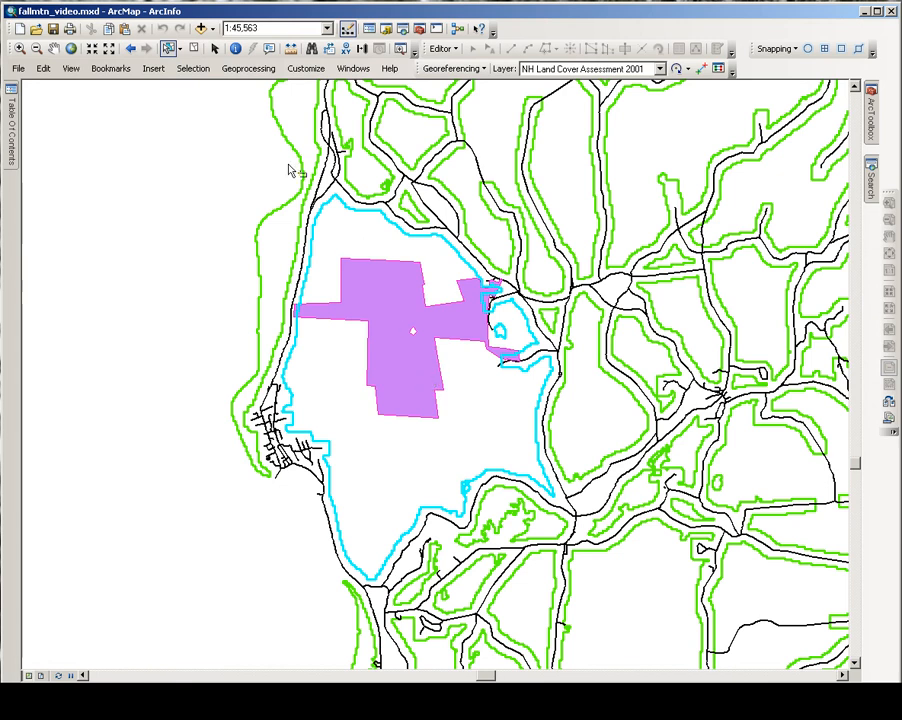
left_click(235, 48)
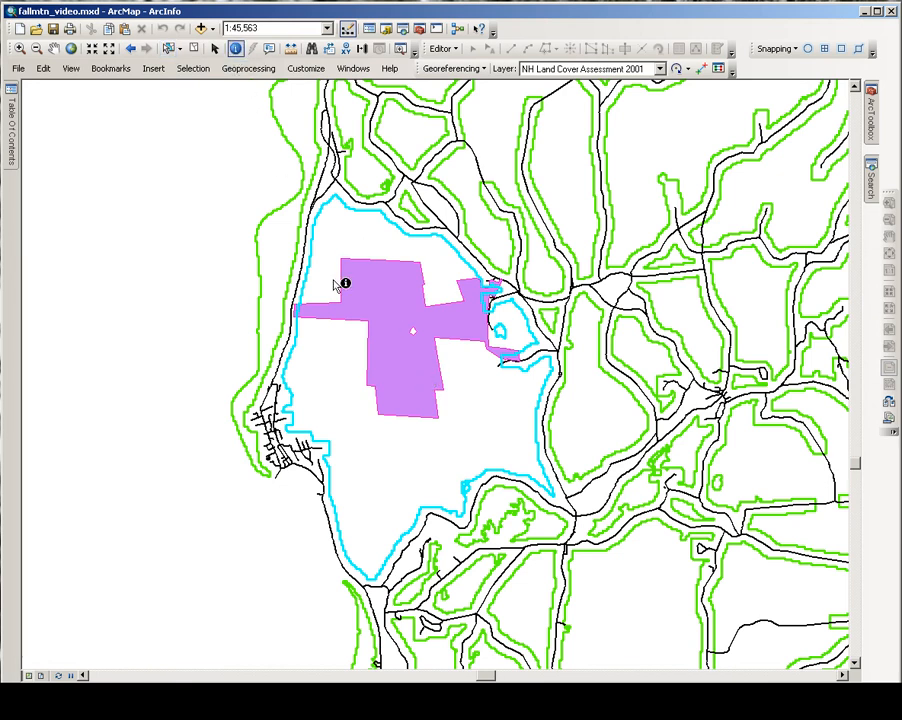
left_click(334, 400)
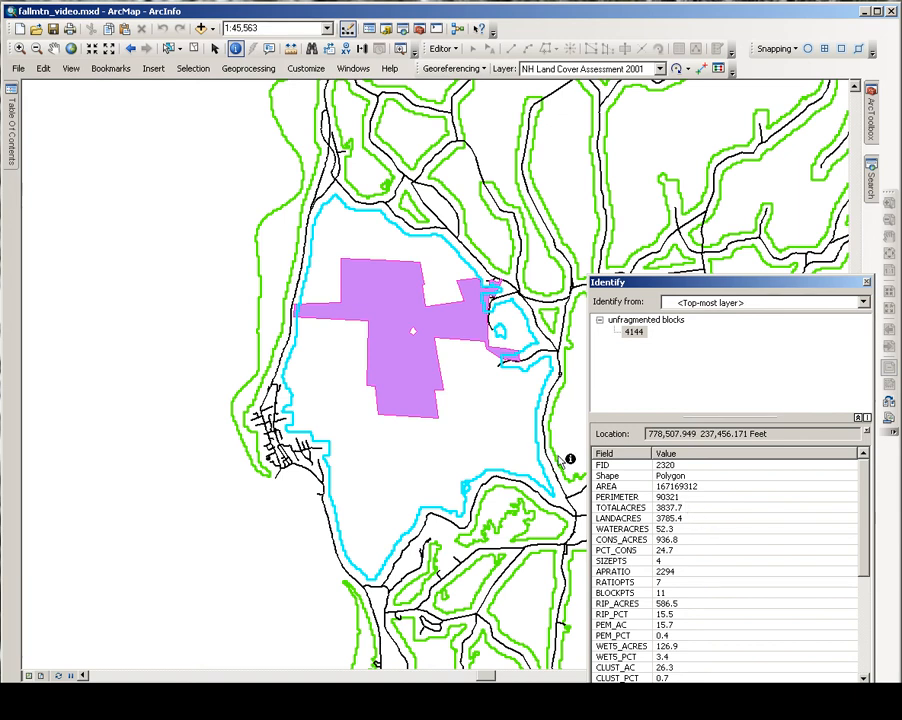
left_click(866, 282)
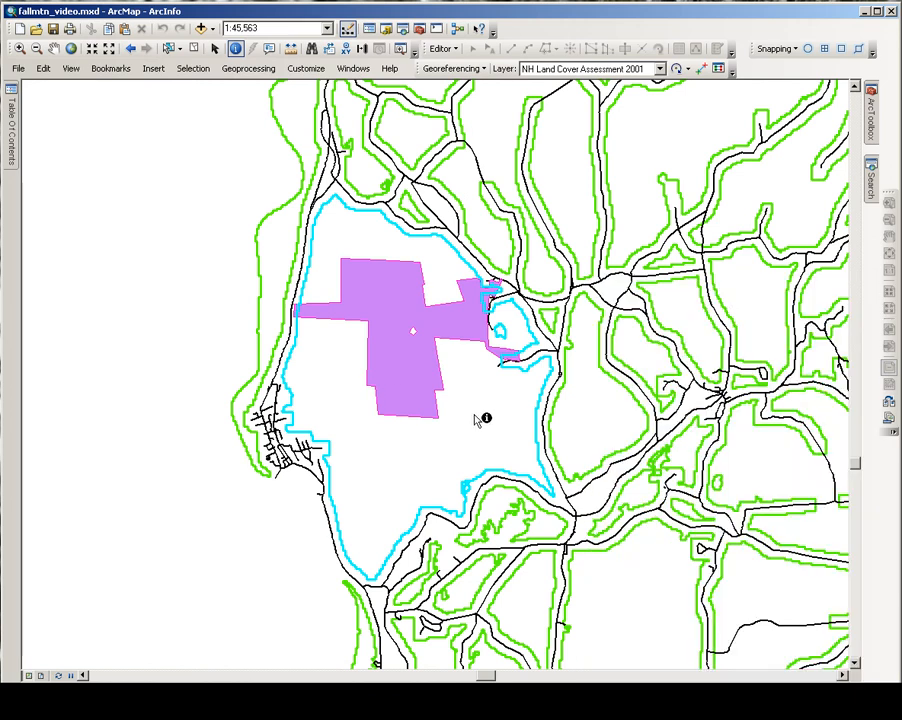
left_click(215, 50)
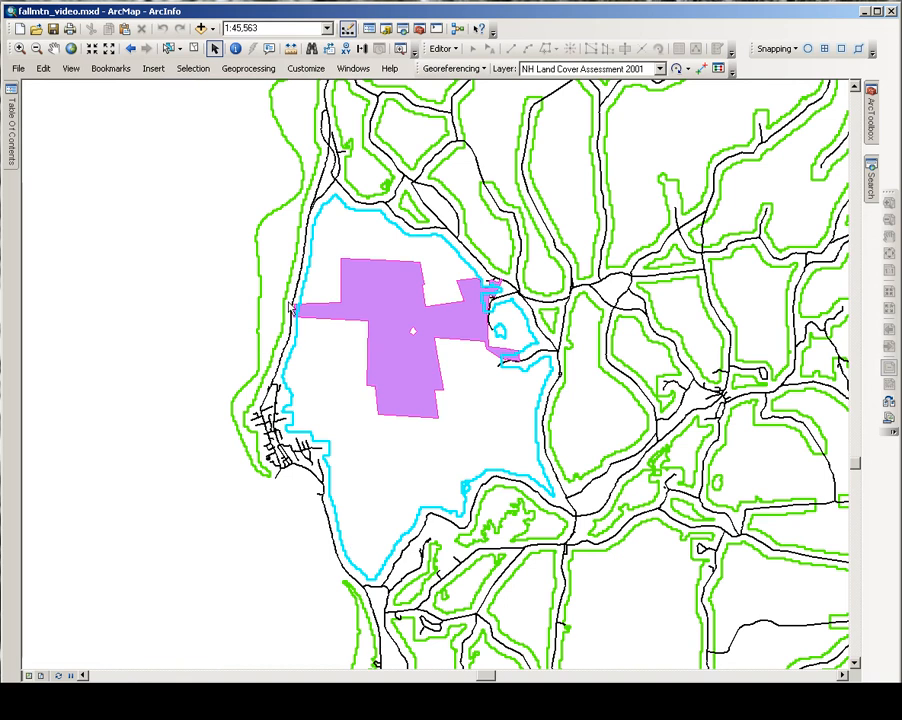
Export the selected unfragmented block as C:\GIS\video\functional_landscape.shp and add it to the map as a layer.
mouse_move(10, 113)
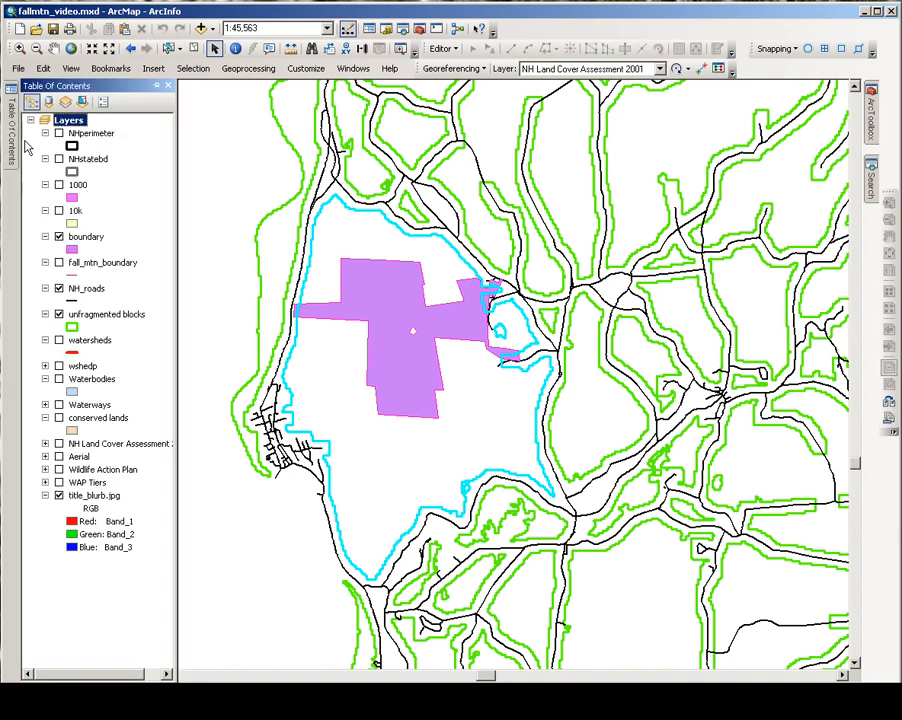
right_click(100, 316)
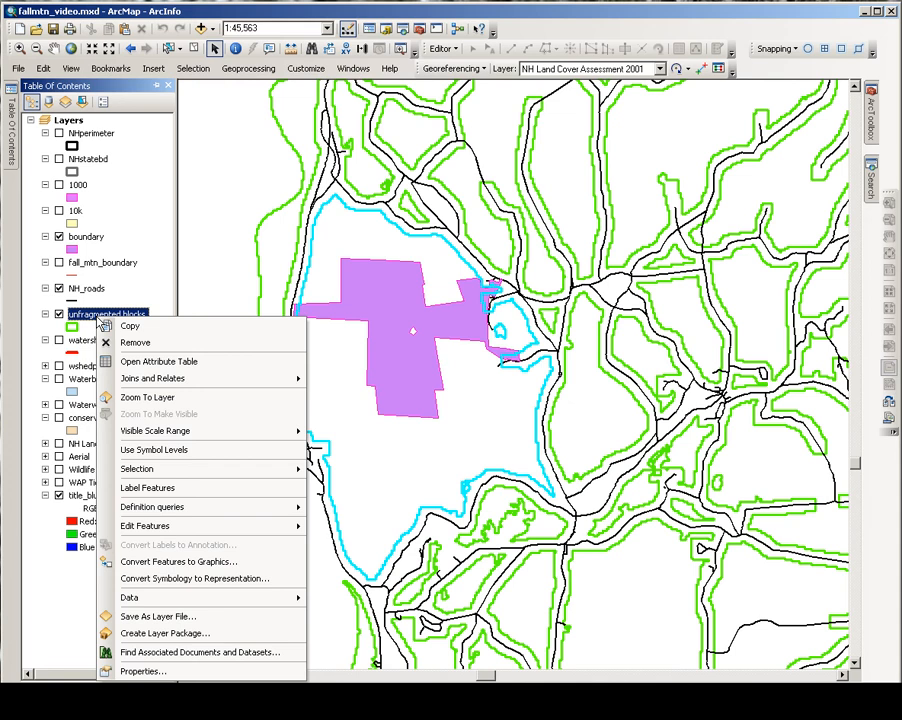
mouse_move(152, 598)
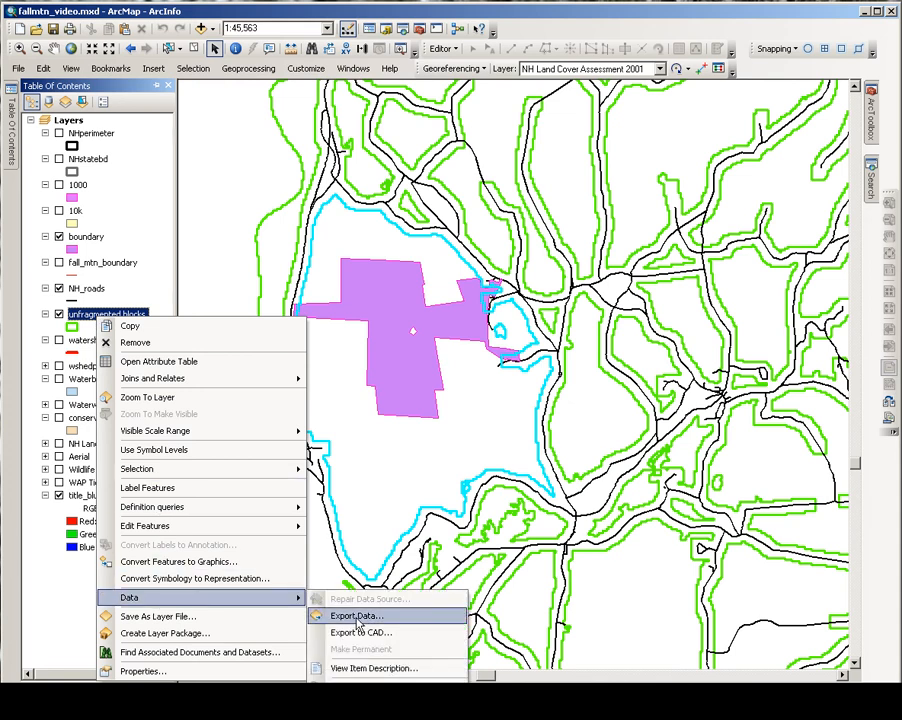
left_click(357, 616)
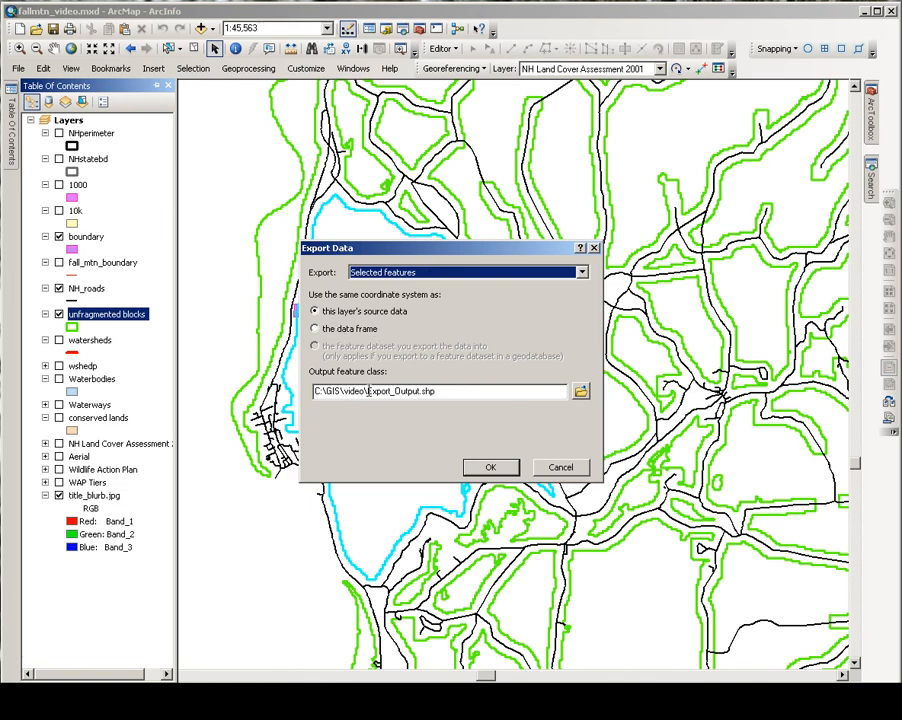
left_click_drag(368, 391, 418, 393)
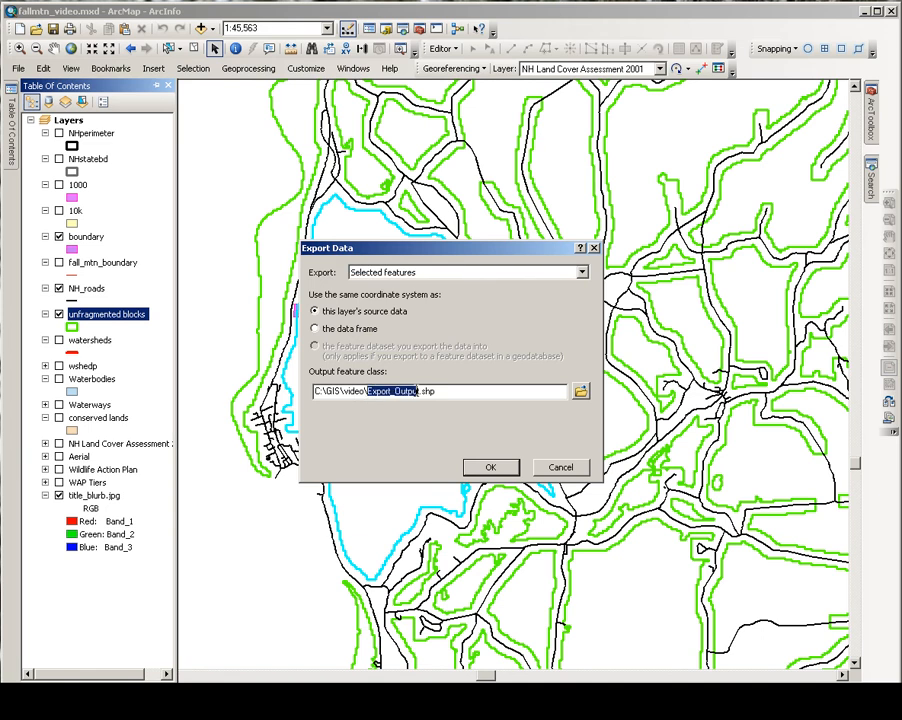
type("funct")
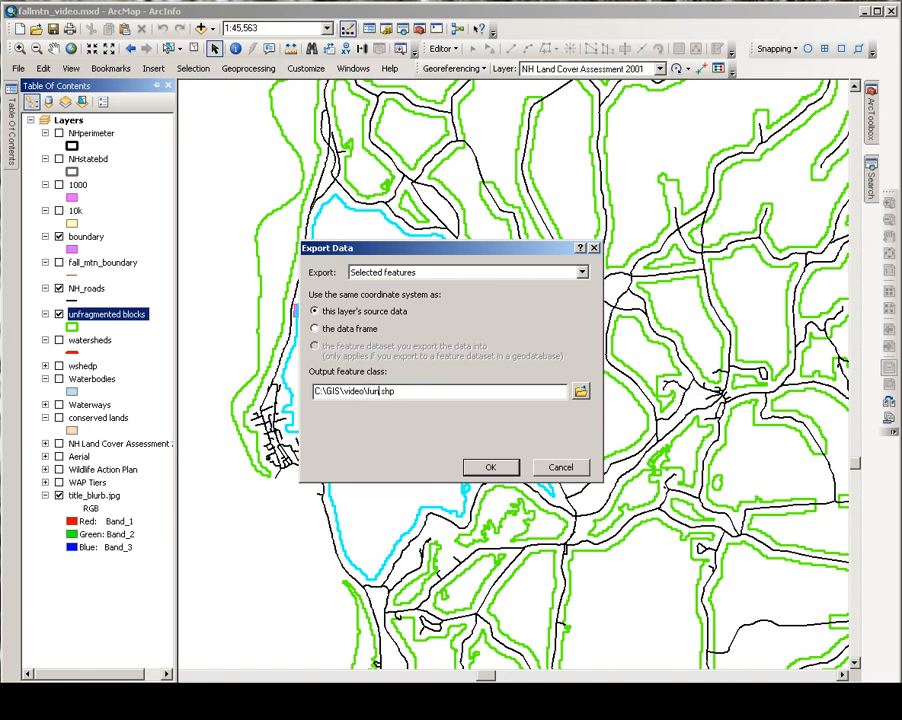
type("ional_landscape")
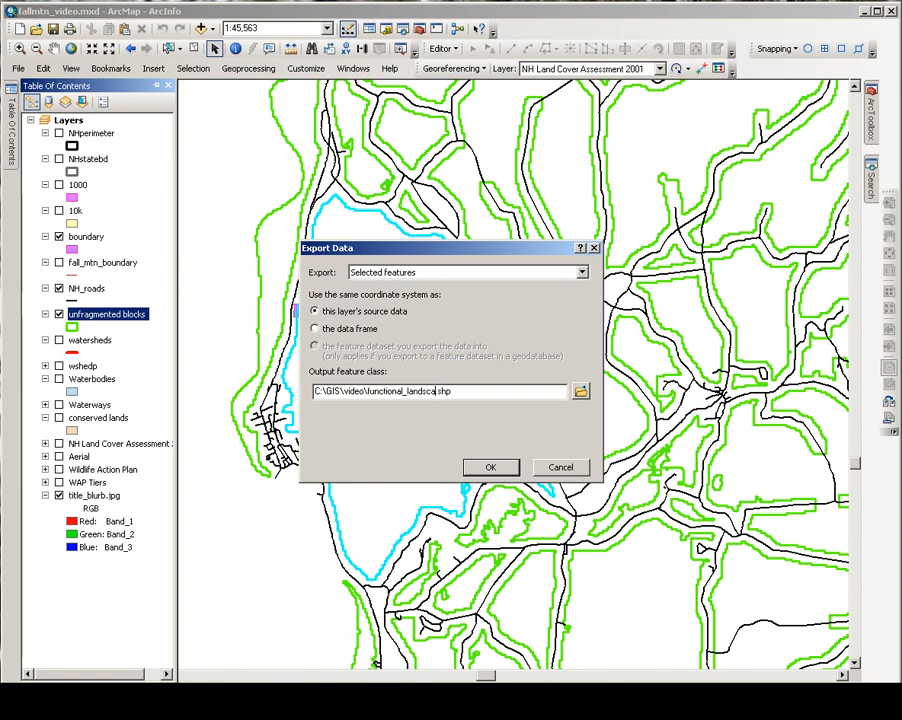
left_click(510, 468)
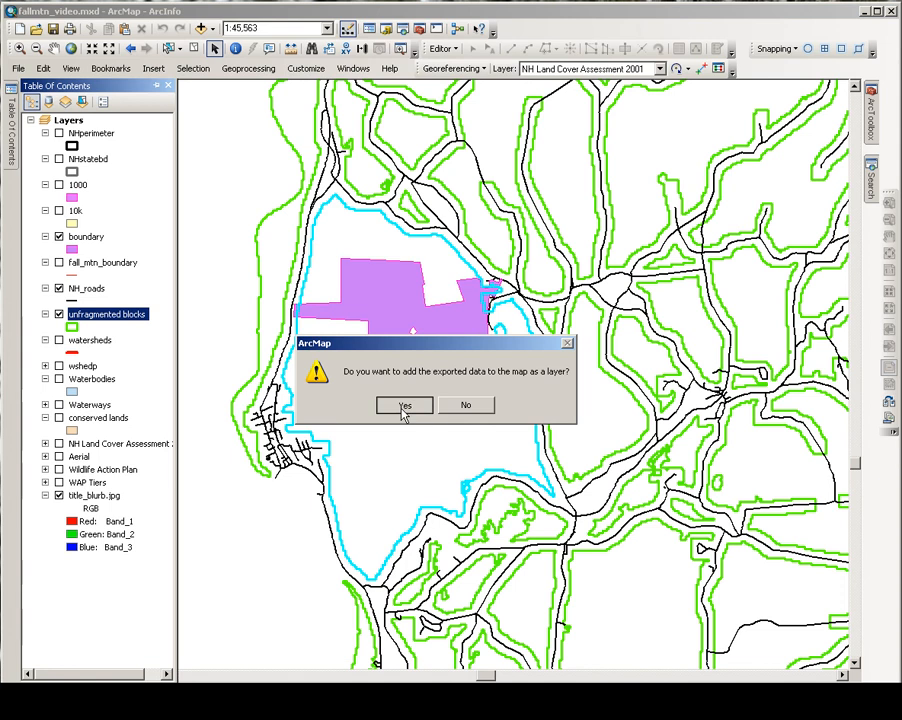
left_click(404, 410)
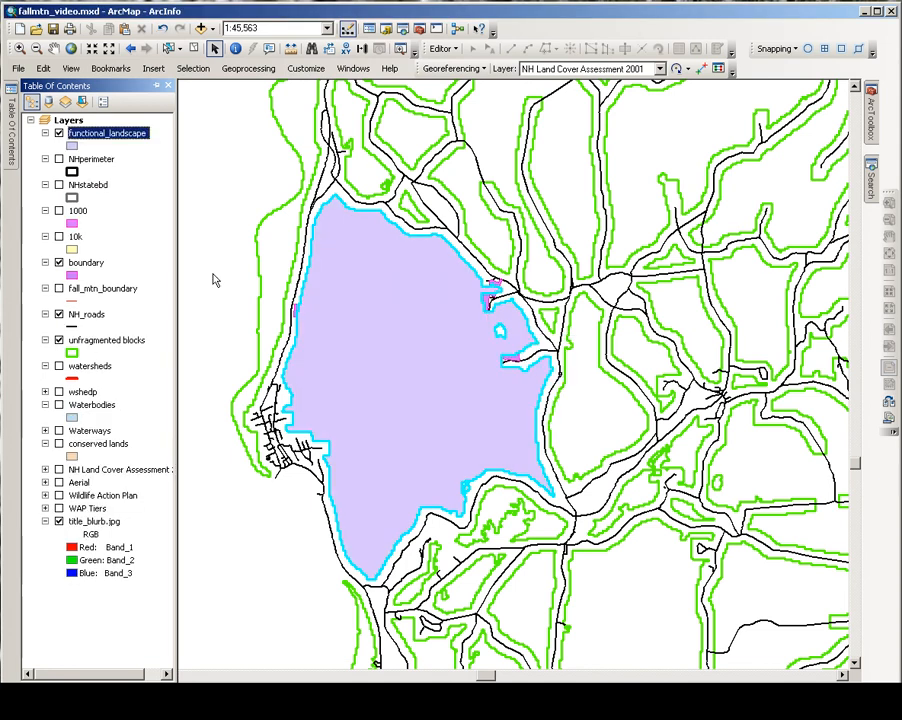
Hide the unfragmented blocks and NH_roads layers and place functional_landscape directly beneath NH_roads in the layer order.
left_click(59, 340)
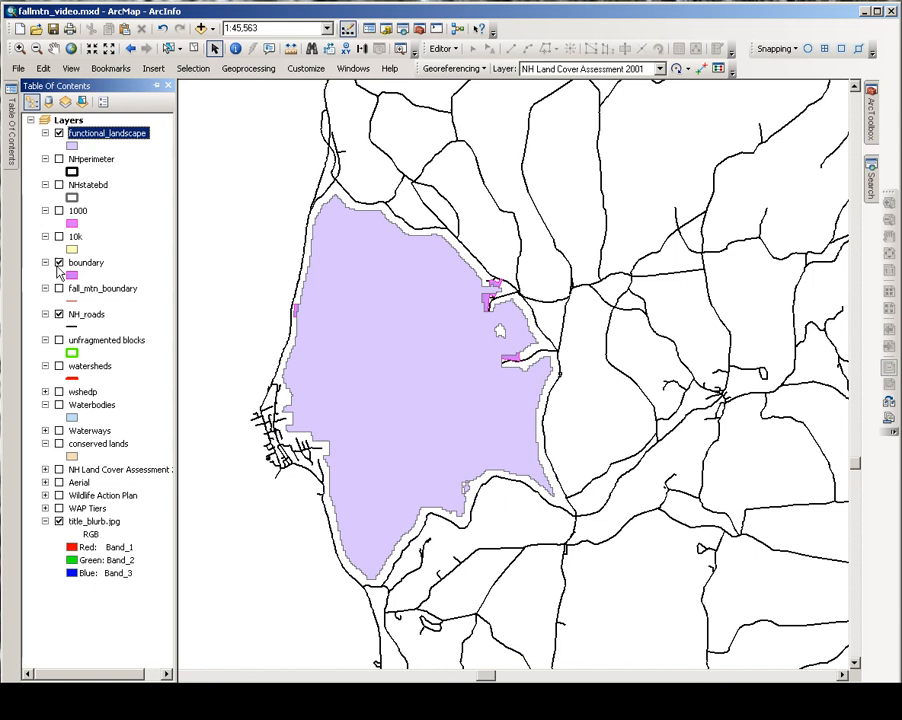
left_click(59, 314)
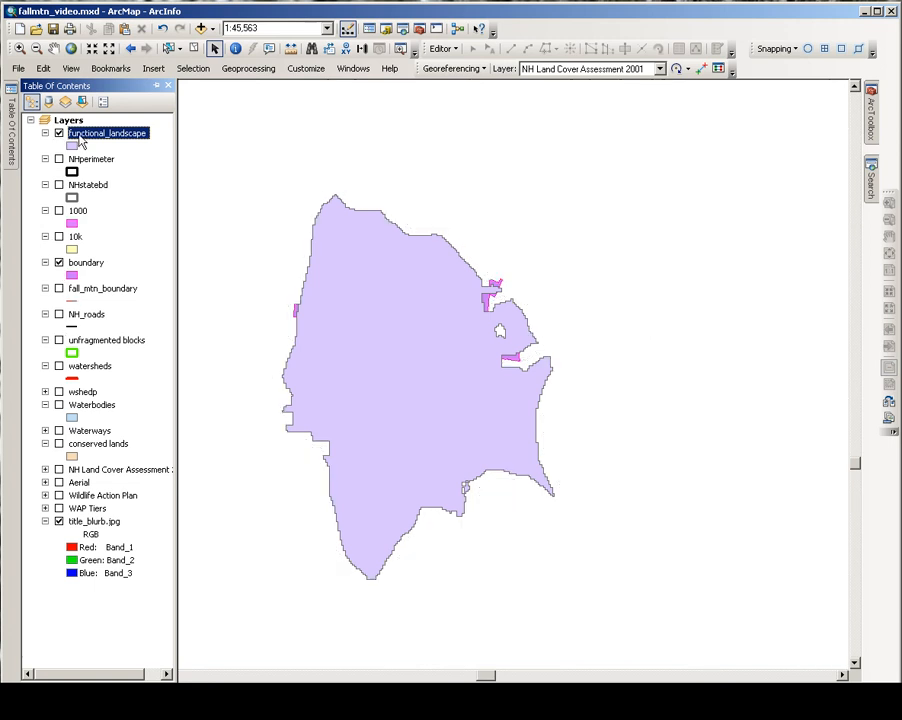
mouse_move(80, 141)
left_mouse_down()
mouse_move(62, 238)
mouse_move(62, 346)
mouse_move(90, 342)
left_mouse_up()
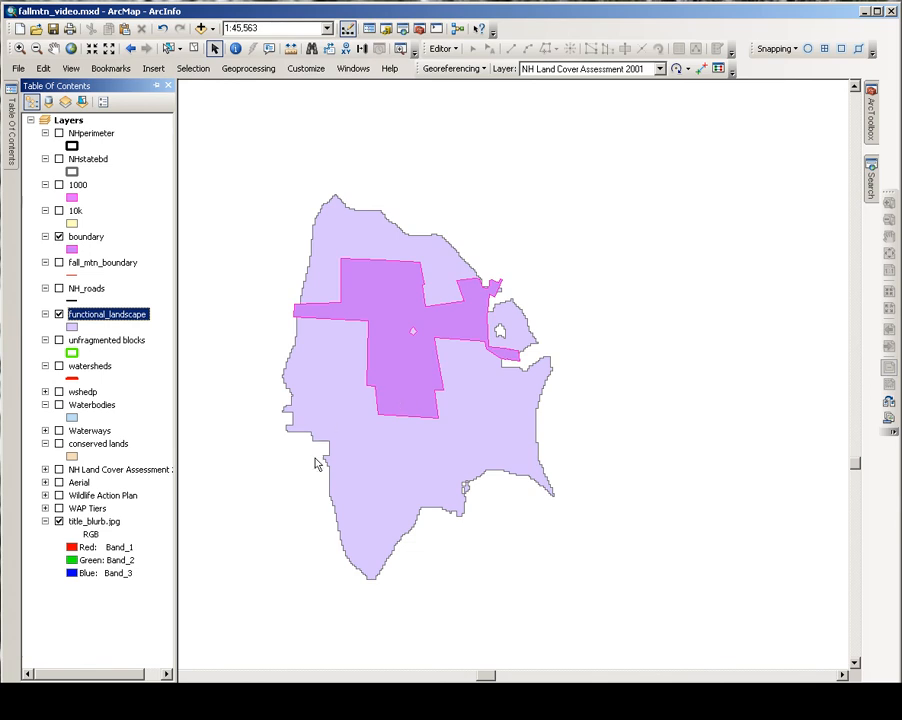
Hide the functional_landscape layer and show the 1000 and 10k circle layers.
left_click(60, 315)
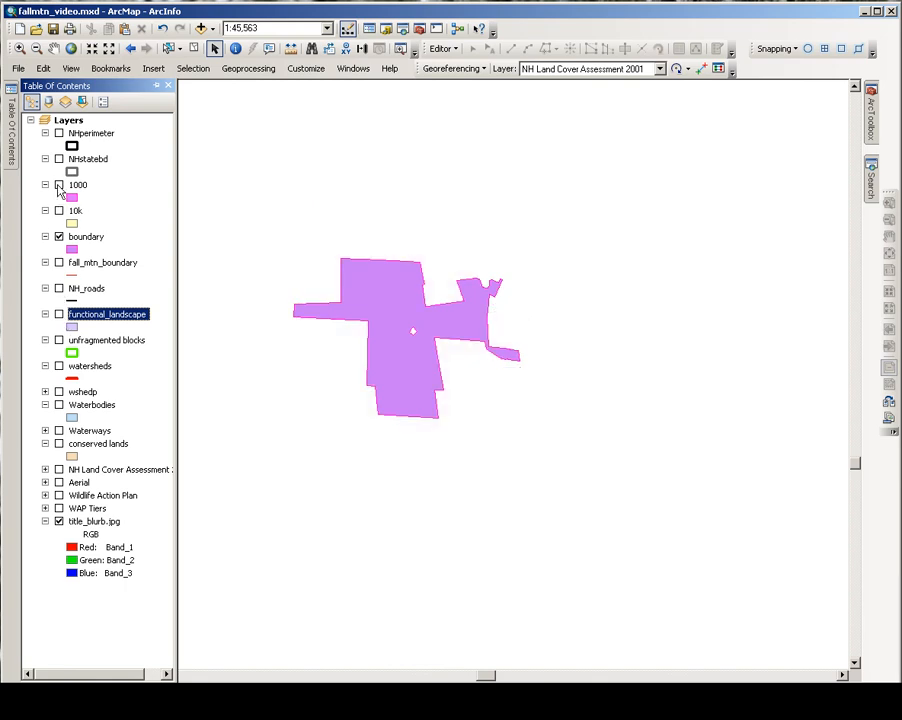
left_click(59, 186)
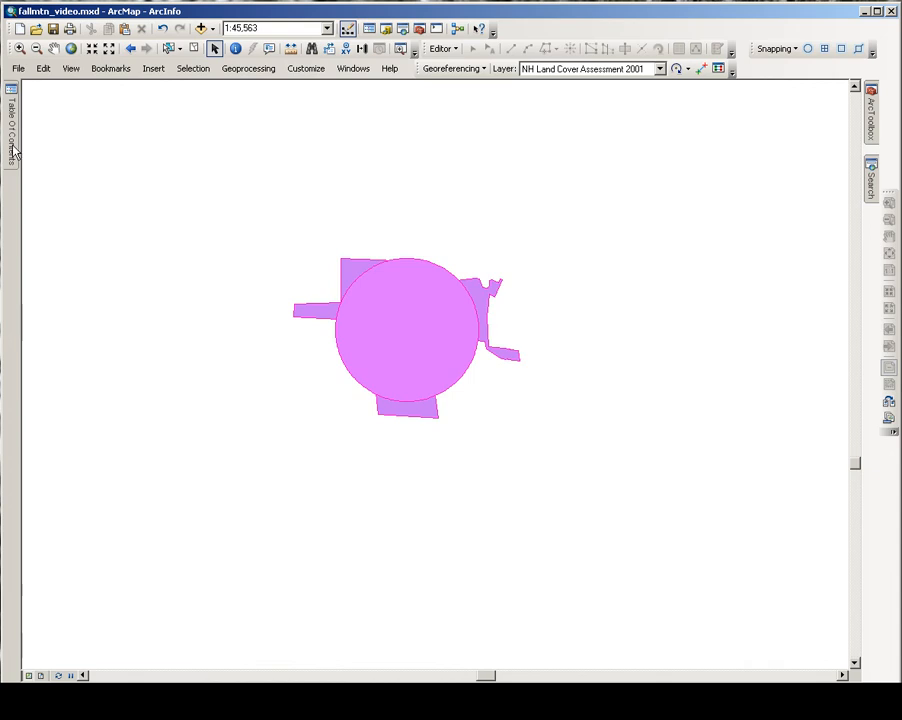
mouse_move(15, 150)
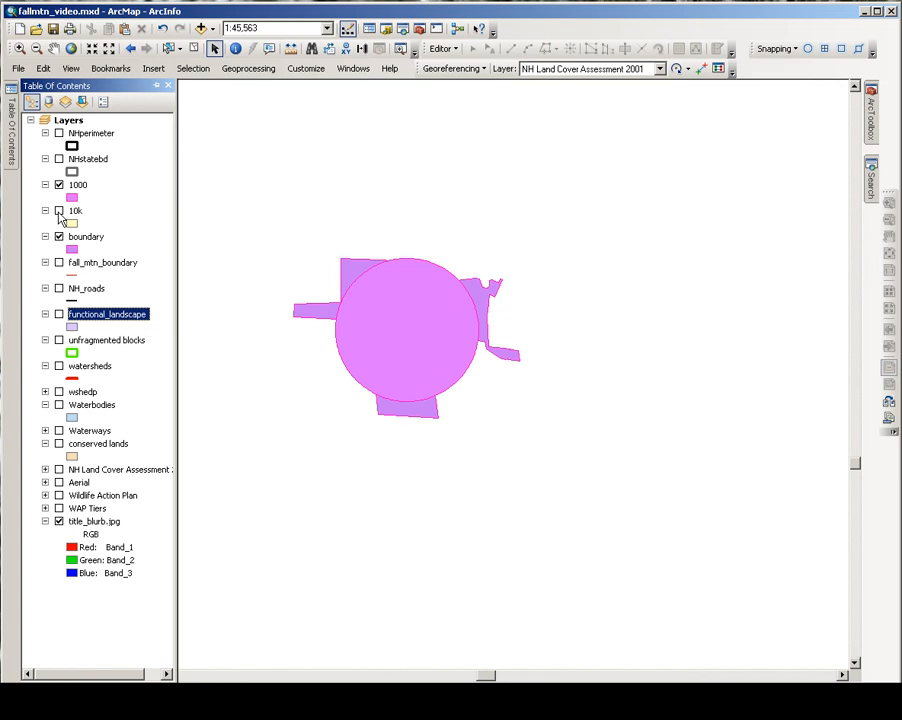
left_click(59, 211)
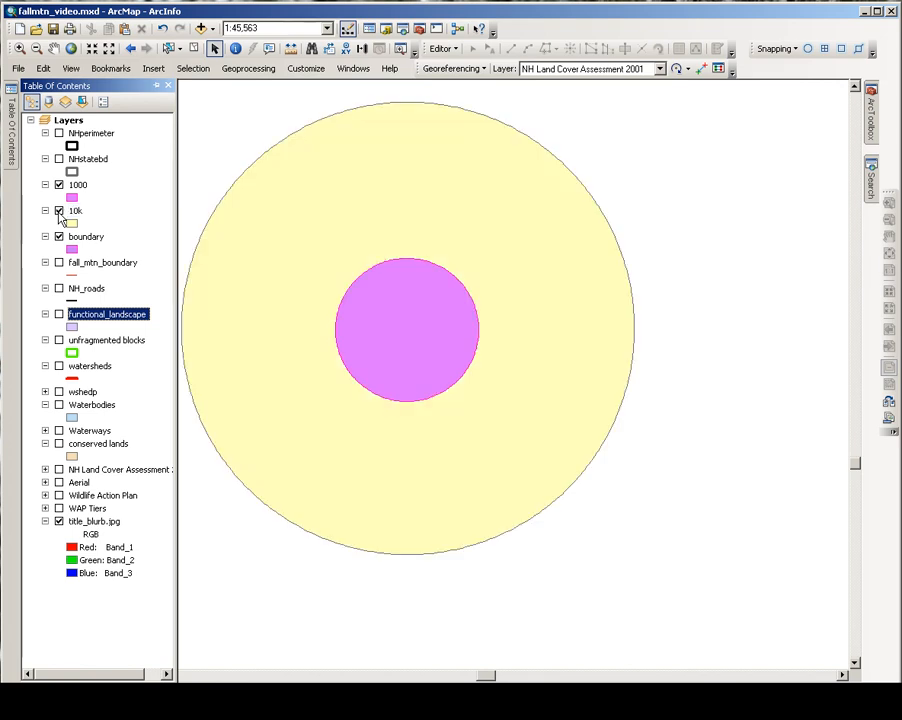
Turn the NHperimeter and NHstatebd layers back on over the circles.
left_click(59, 133)
left_click(59, 160)
left_click(59, 159)
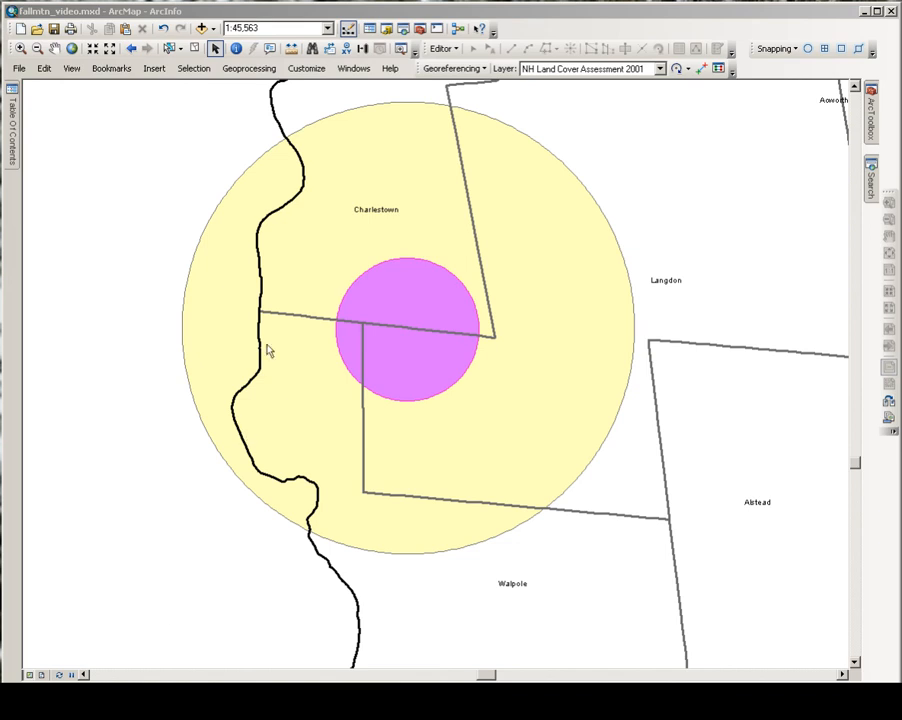
Look up the Buffer Wizard among the customizable commands by searching for "buffer wi", and close the customization dialog.
left_click(307, 68)
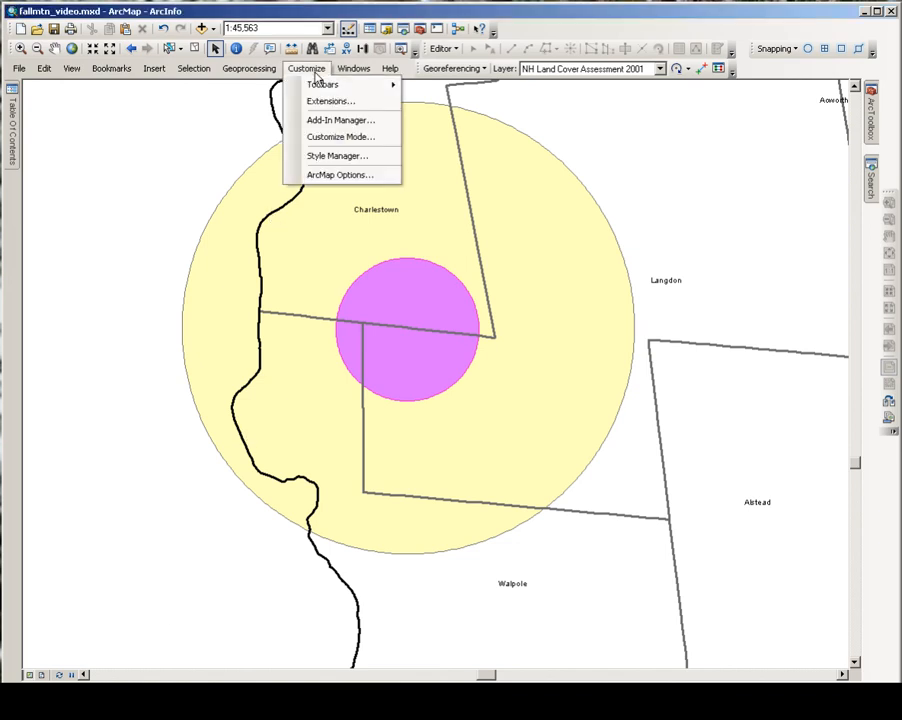
mouse_move(318, 85)
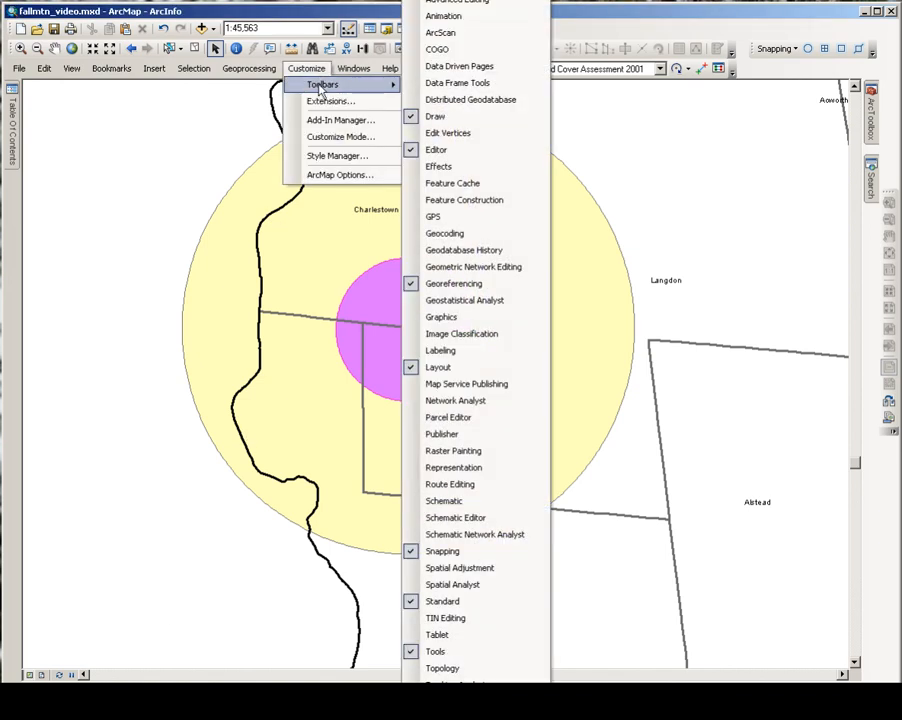
scroll(475, 341, "down", 1)
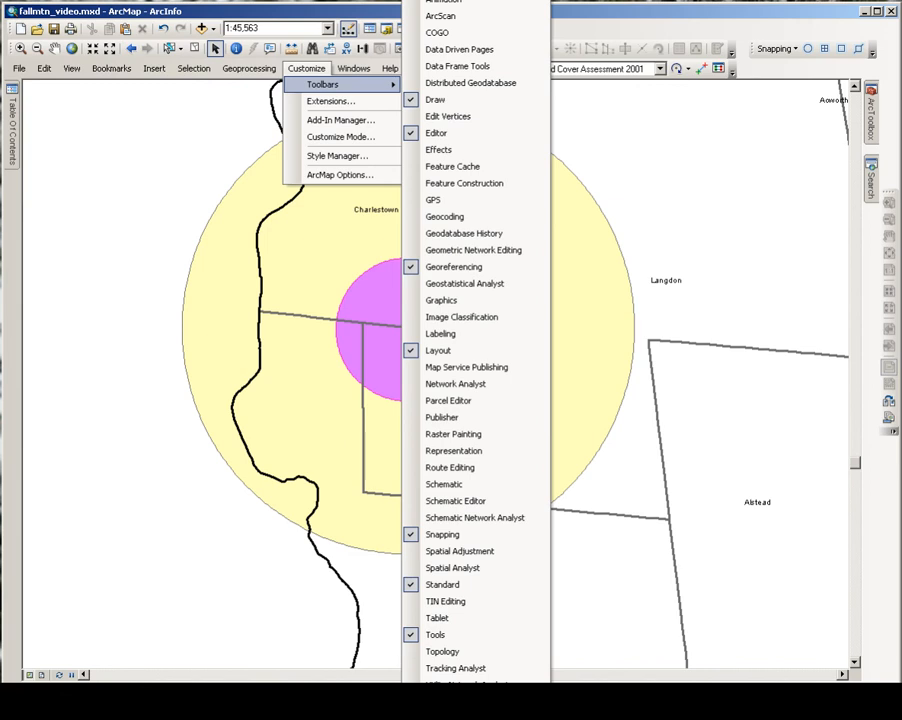
left_click(450, 714)
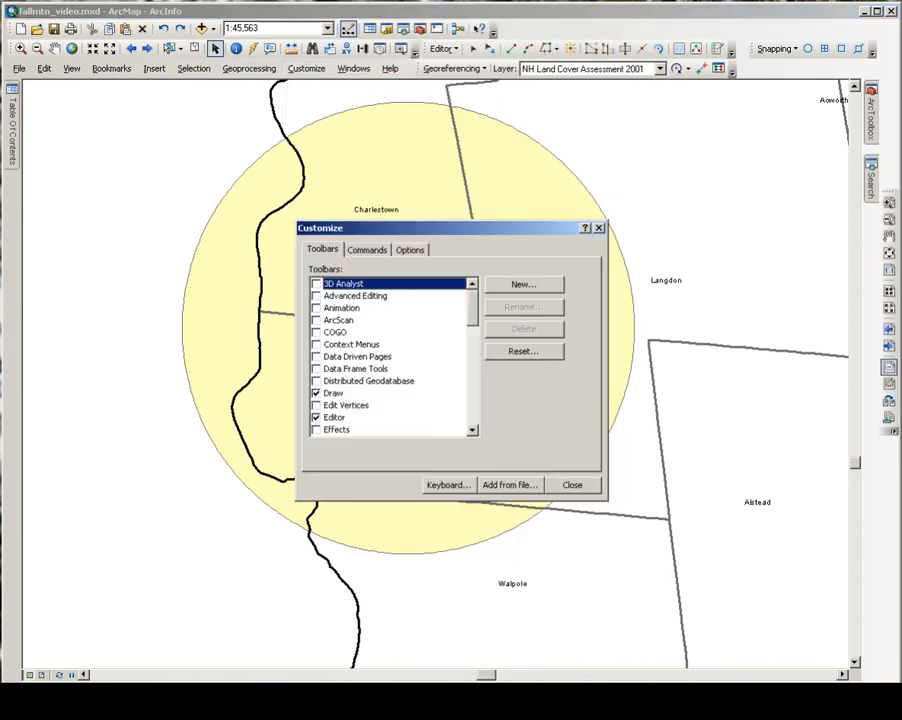
left_click(366, 252)
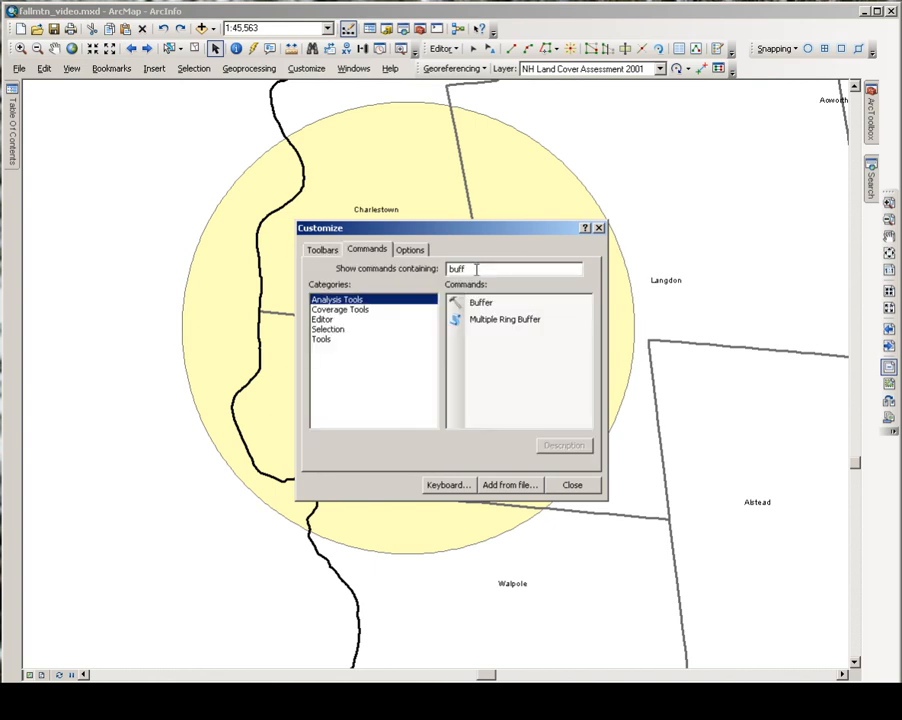
type("wi")
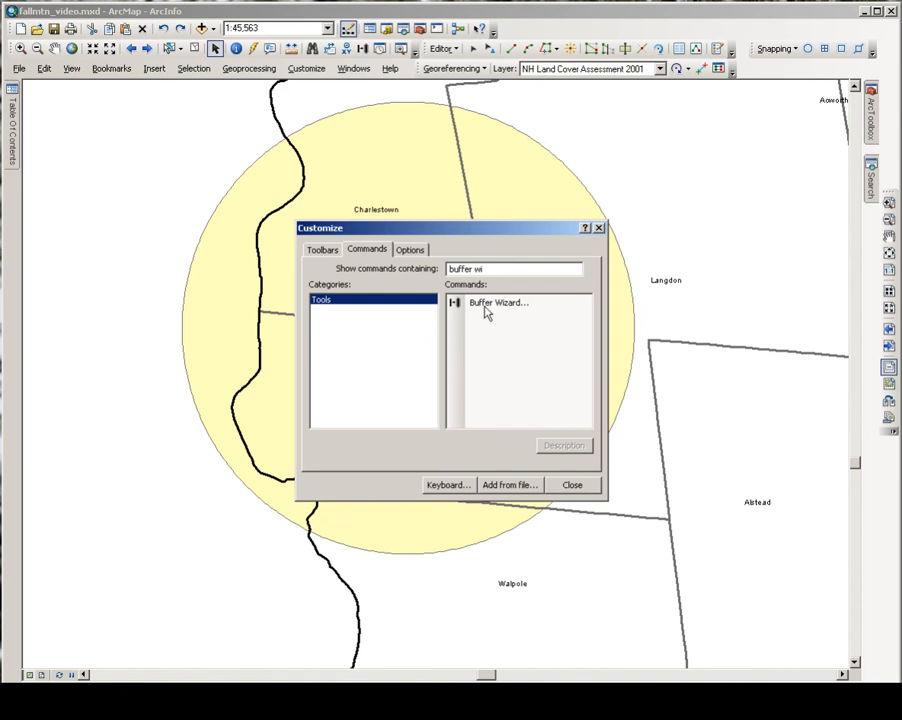
mouse_move(487, 312)
left_mouse_down()
mouse_move(389, 66)
mouse_move(372, 55)
mouse_move(473, 267)
mouse_move(487, 318)
left_mouse_up()
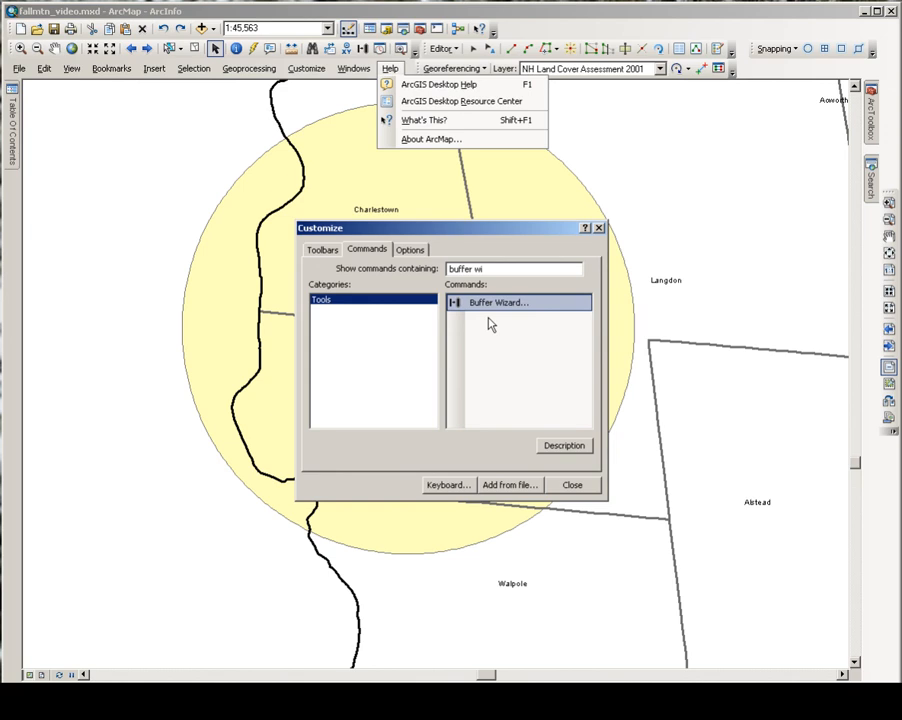
left_click(567, 485)
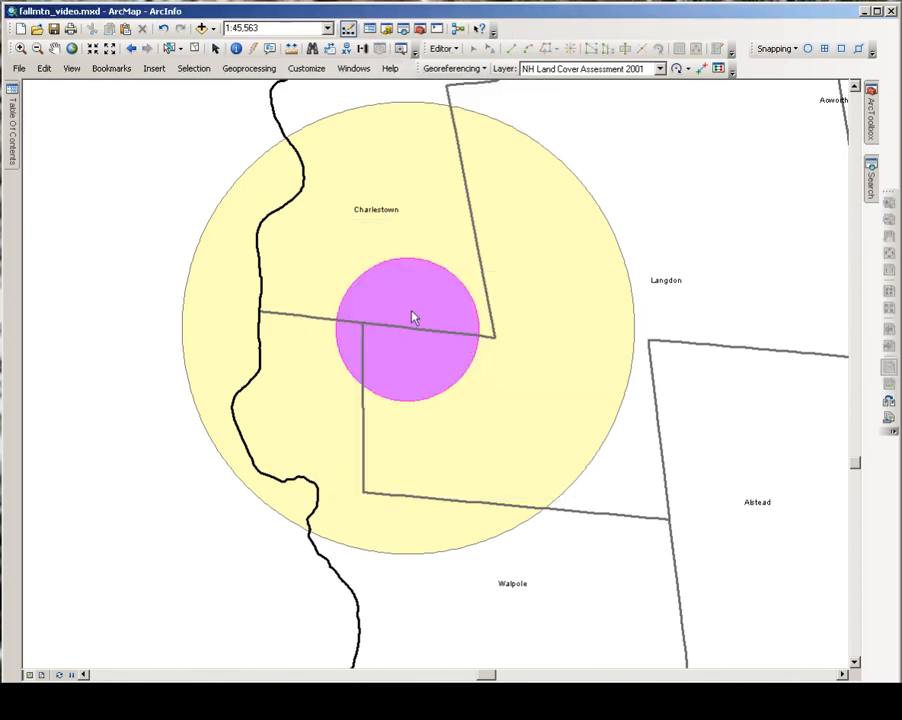
Toggle the 1000 and 10k circle layers to compare them with the property boundary, leaving both circles hidden.
left_click(12, 110)
left_click(59, 184)
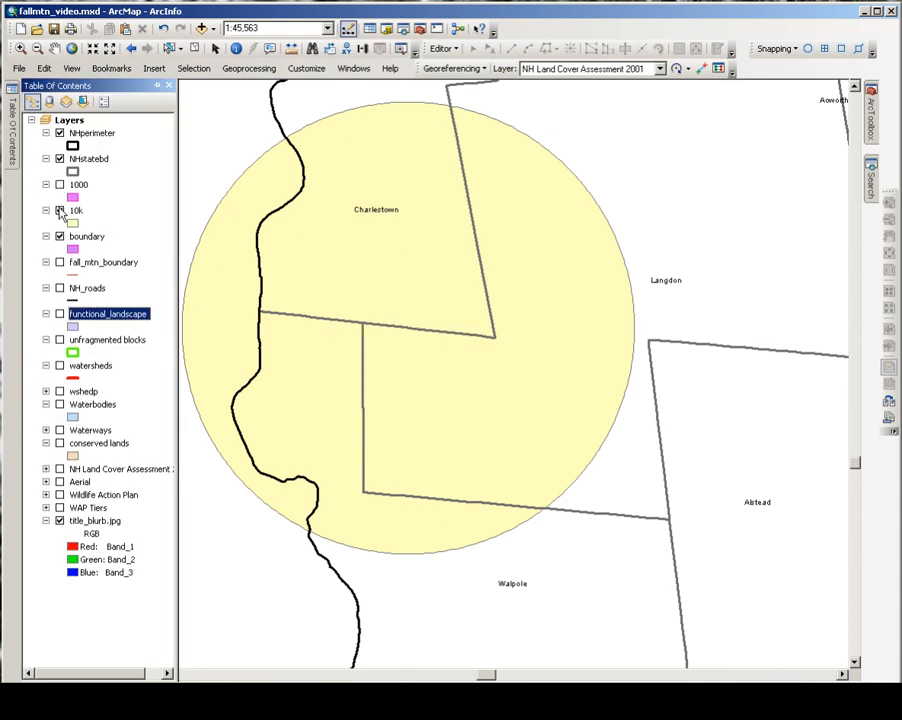
left_click(59, 210)
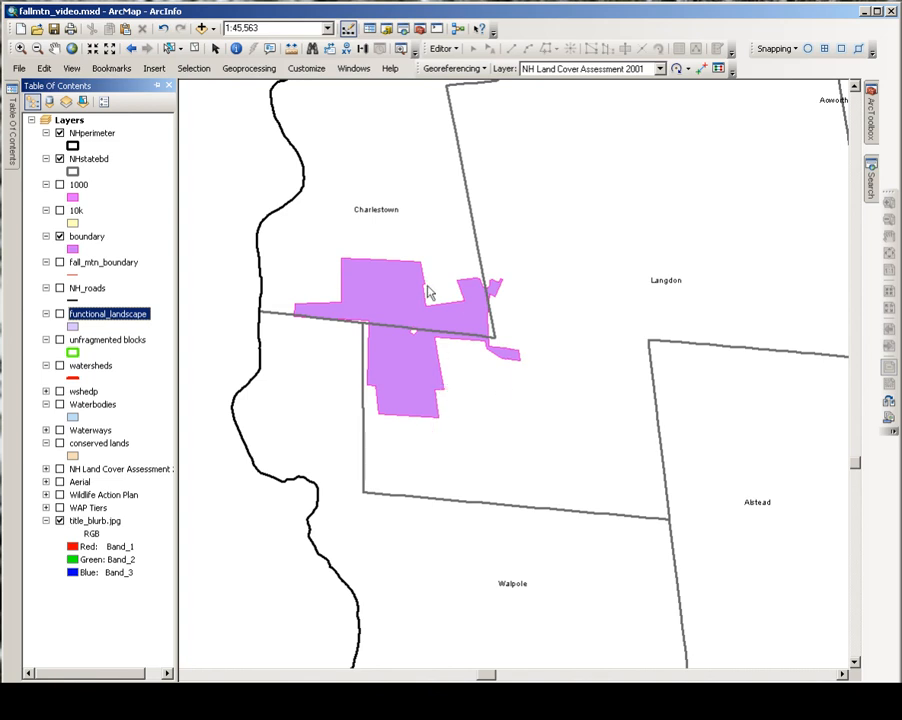
left_click(59, 210)
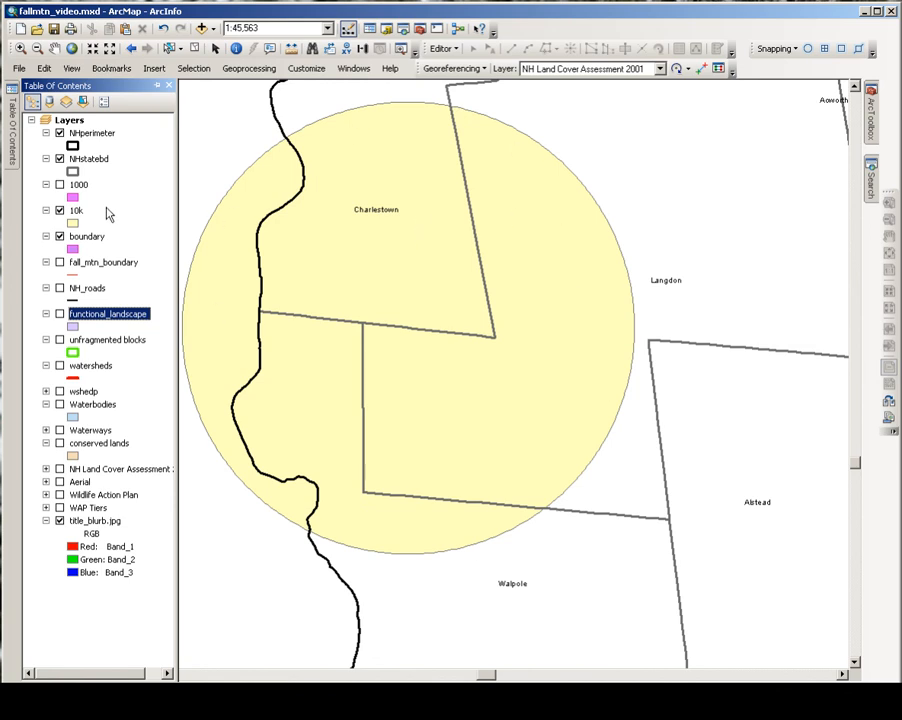
left_click(59, 184)
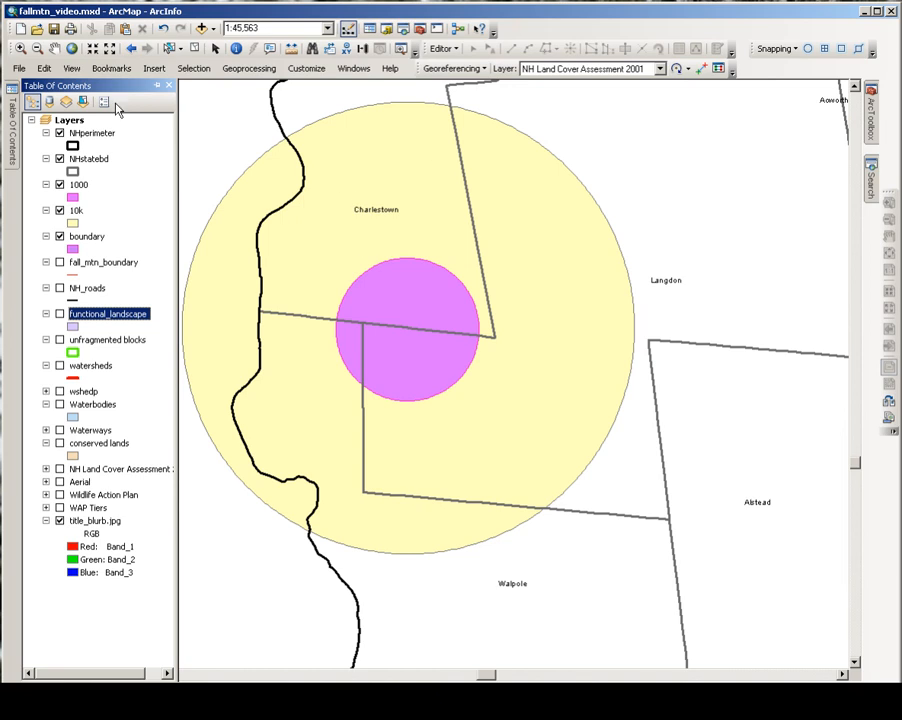
left_click(59, 210)
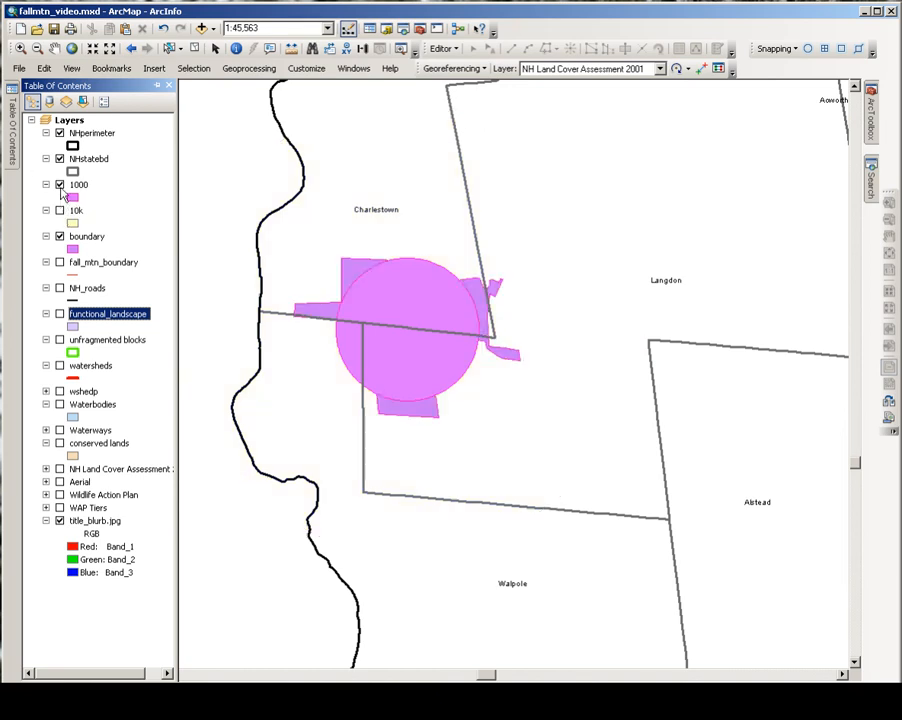
left_click(59, 184)
Set up a Buffer Wizard buffer around the fall_mtn_boundary features at a specified distance of 8052 feet.
left_click(362, 50)
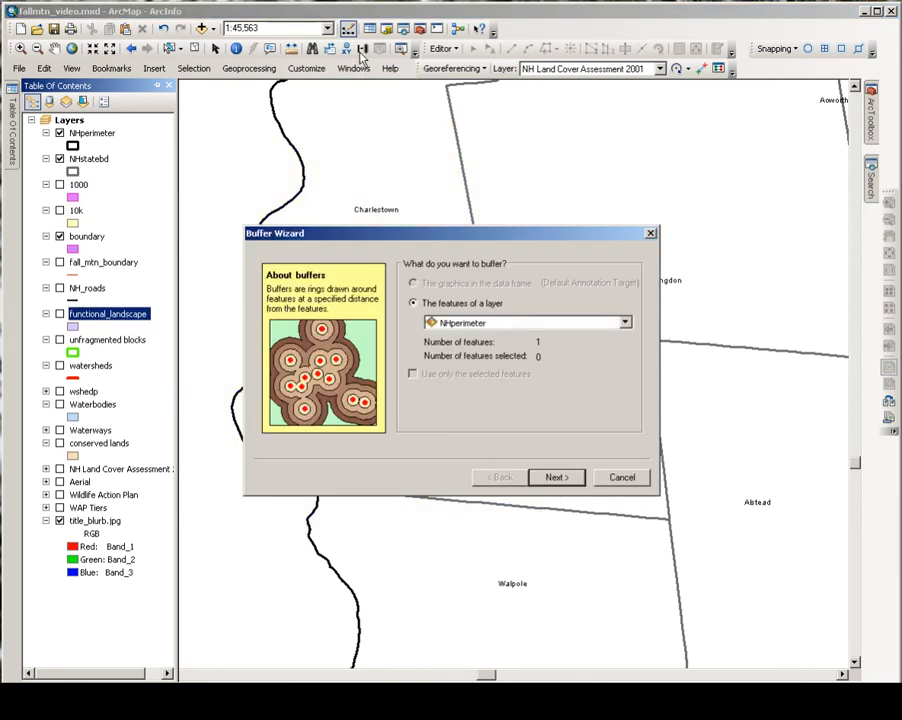
left_click(489, 324)
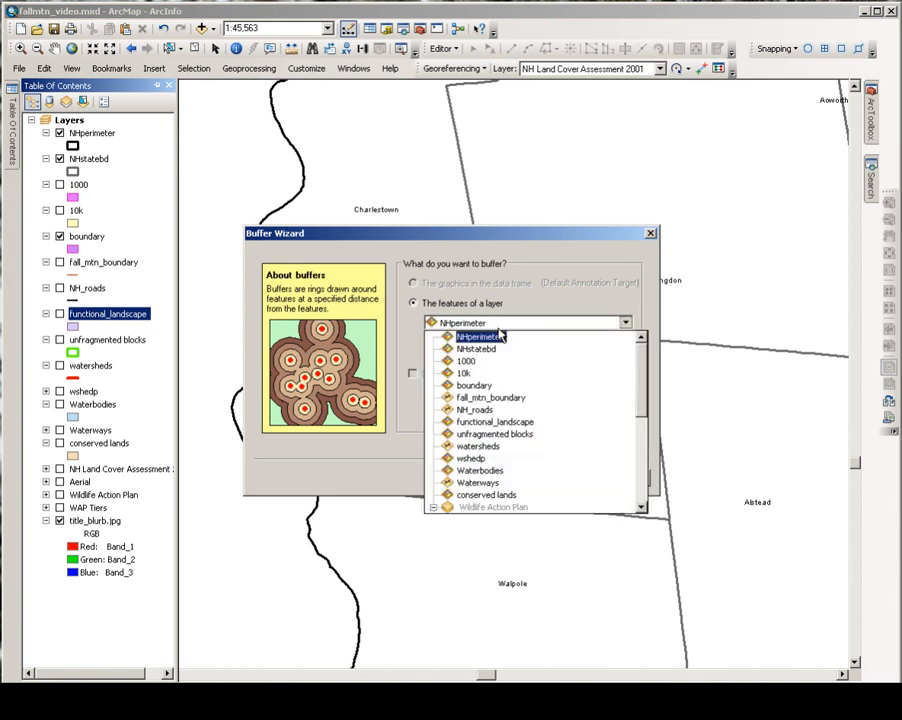
left_click(510, 399)
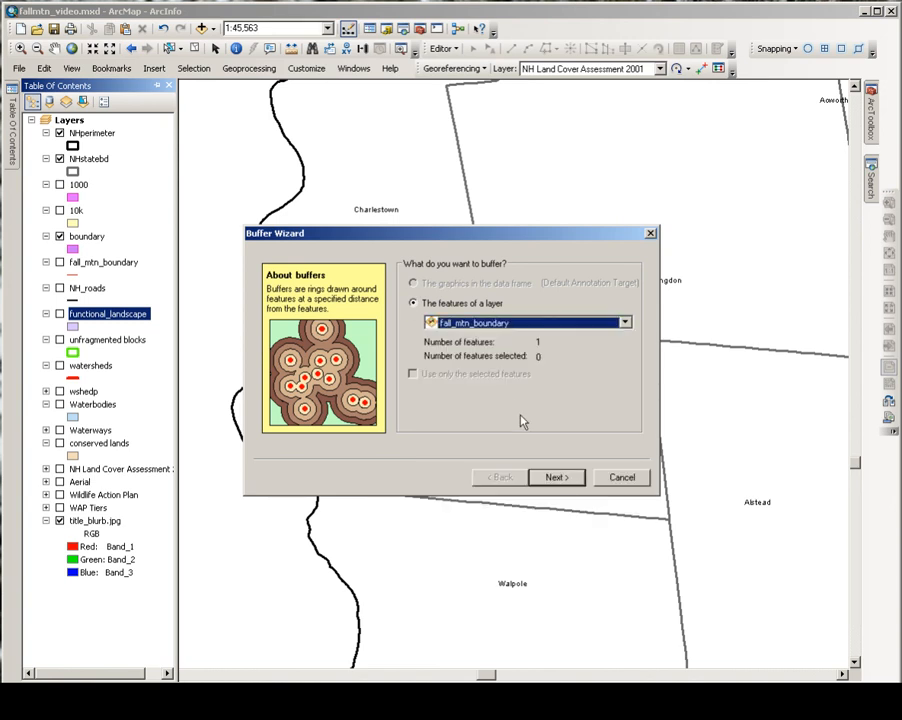
left_click(566, 479)
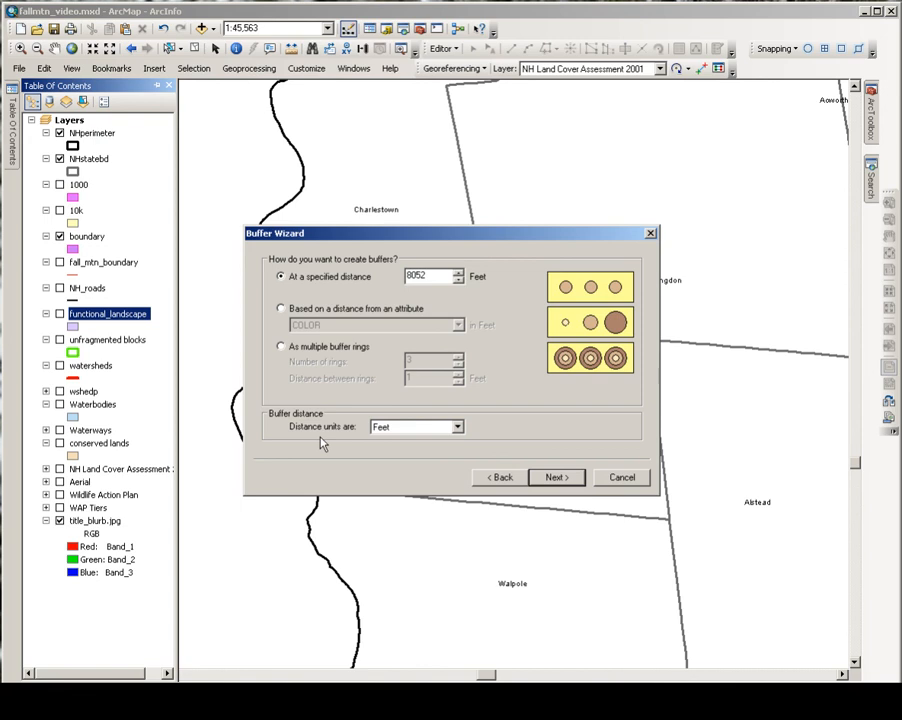
left_click(556, 477)
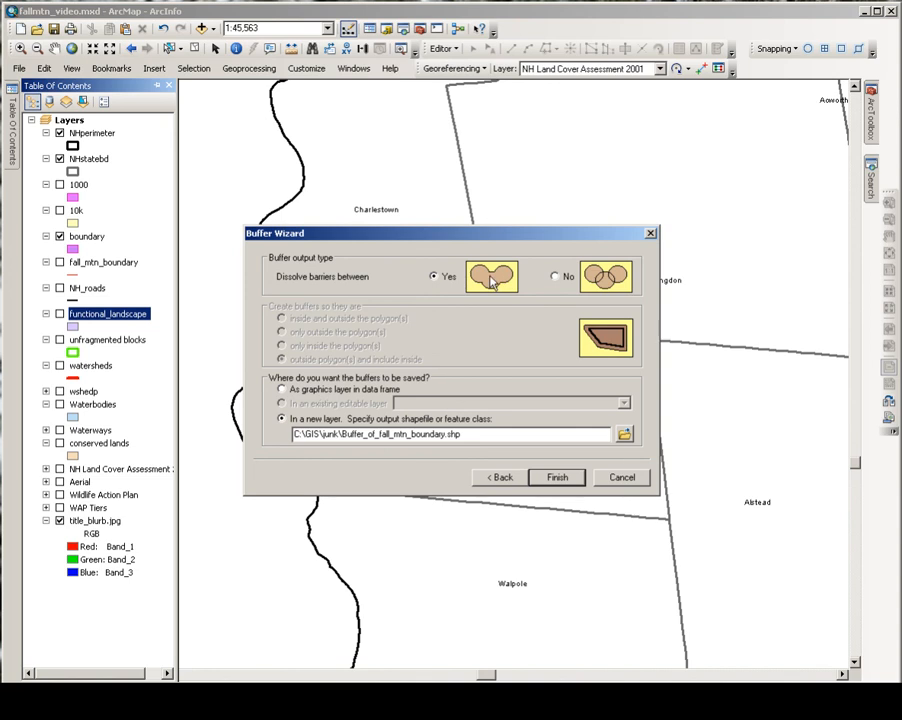
Create the buffer with dissolved barriers as a new layer saved to C:\GIS\video\regional_buffer.shp.
left_click(322, 434)
key("shift+End")
type("video")
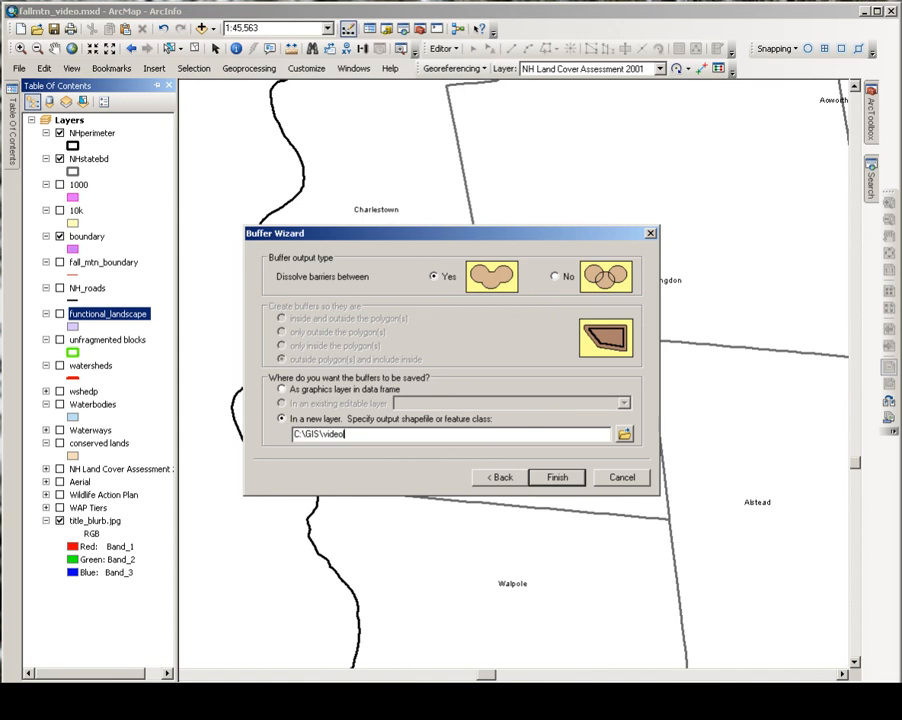
type("\regional_buffer.shp")
left_click(548, 481)
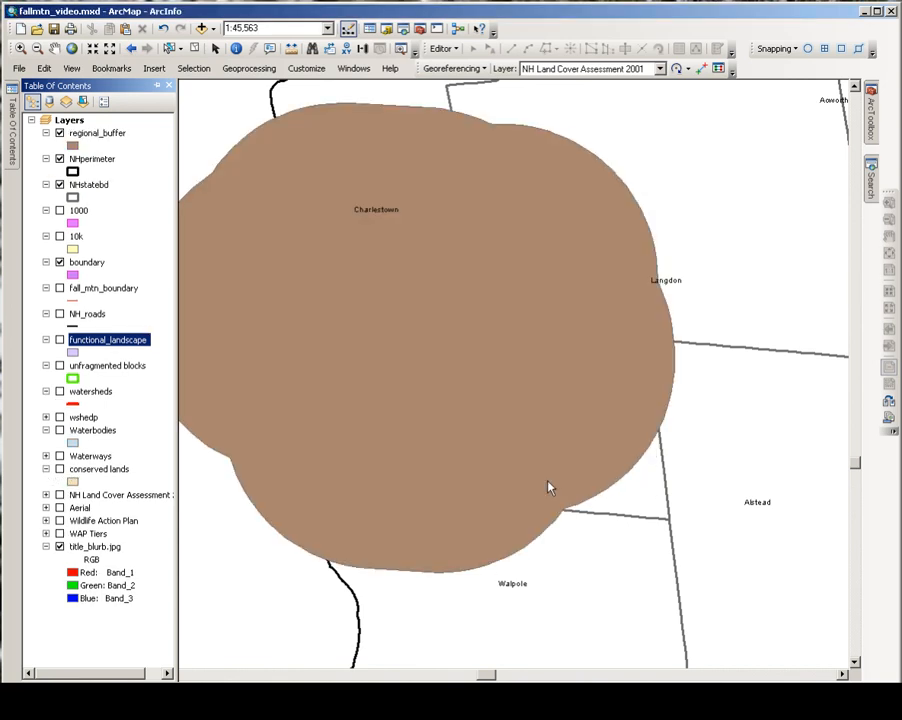
Symbolize the regional_buffer layer with no fill and a thicker bright green outline.
left_click(237, 181)
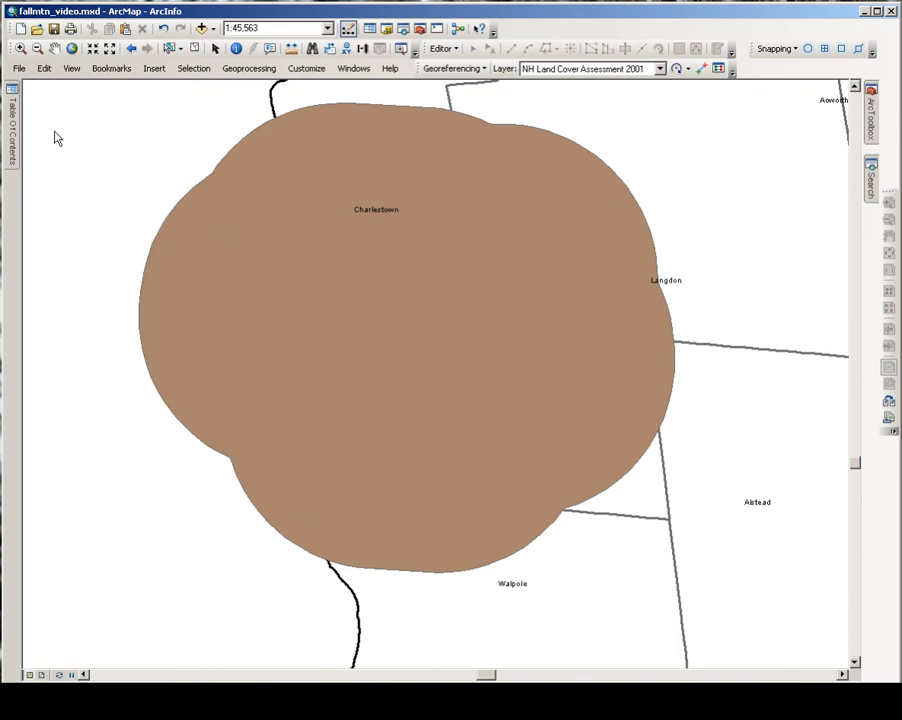
mouse_move(15, 125)
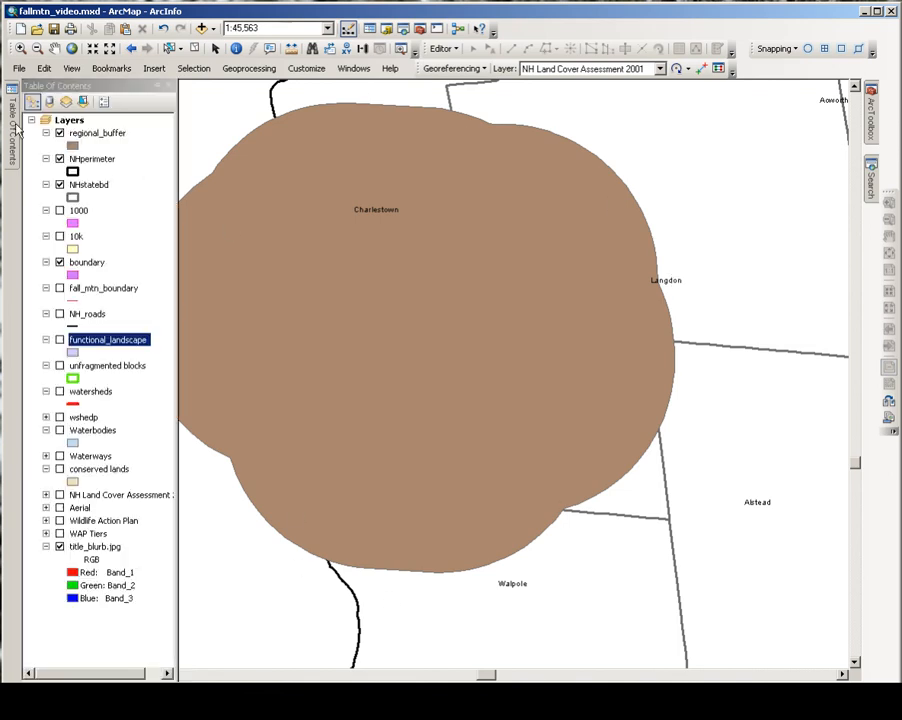
left_click(73, 148)
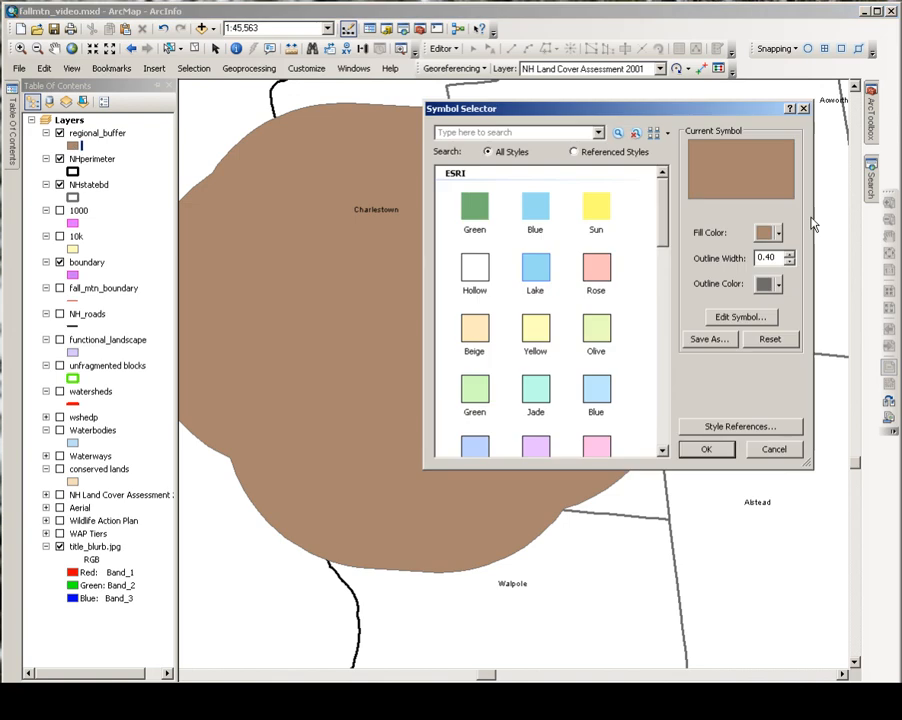
left_click(777, 233)
left_click(787, 256)
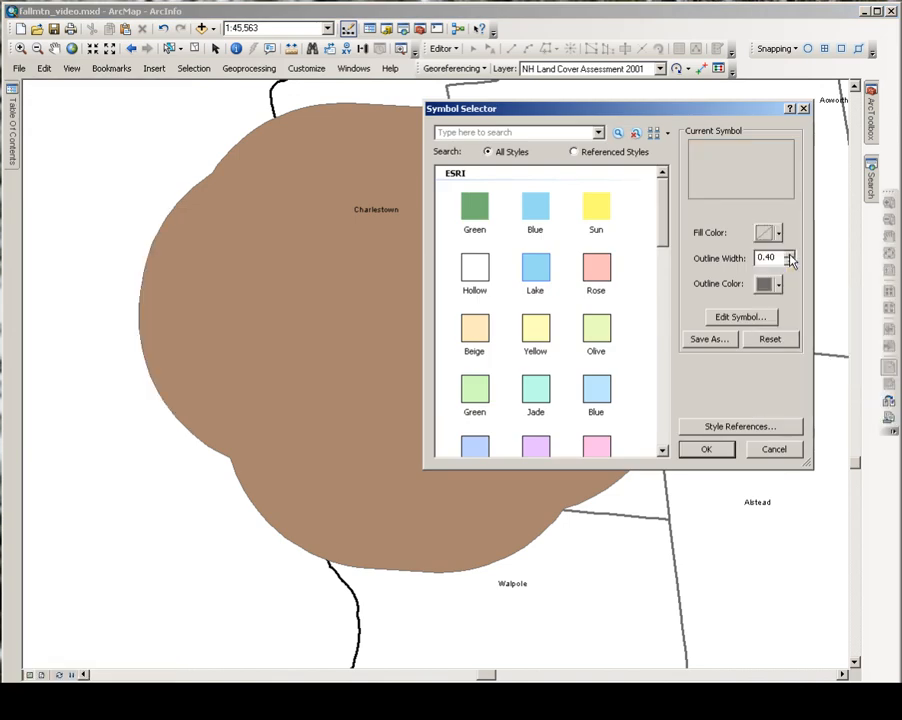
left_click(779, 285)
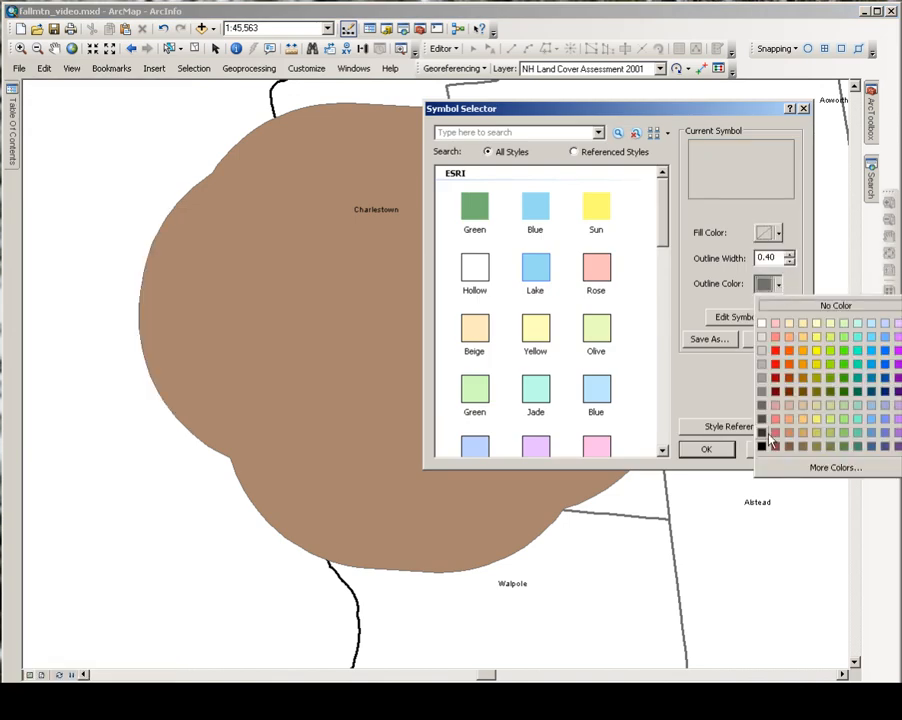
left_click(843, 350)
left_click(788, 254)
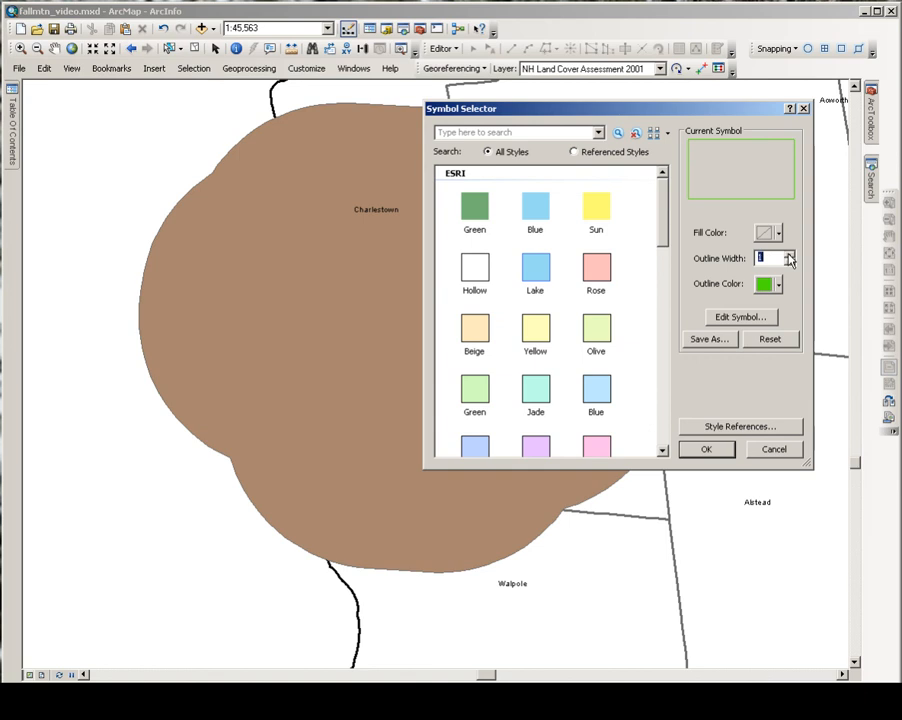
left_click(788, 254)
left_click(727, 453)
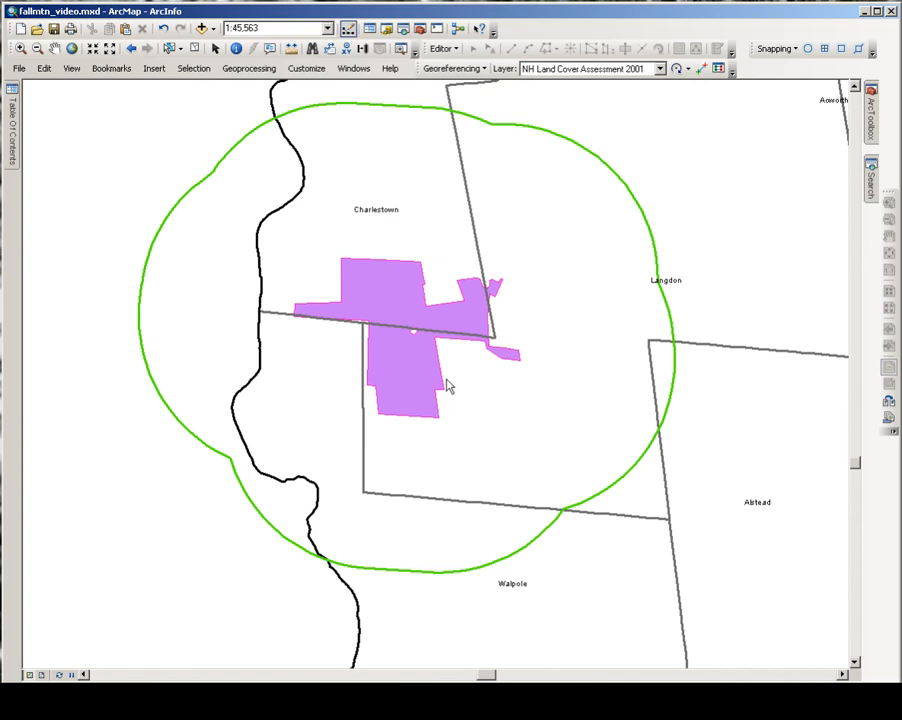
Set up the Clip tool with NHperimeter as the input features and regional_buffer as the clip features.
left_click(253, 72)
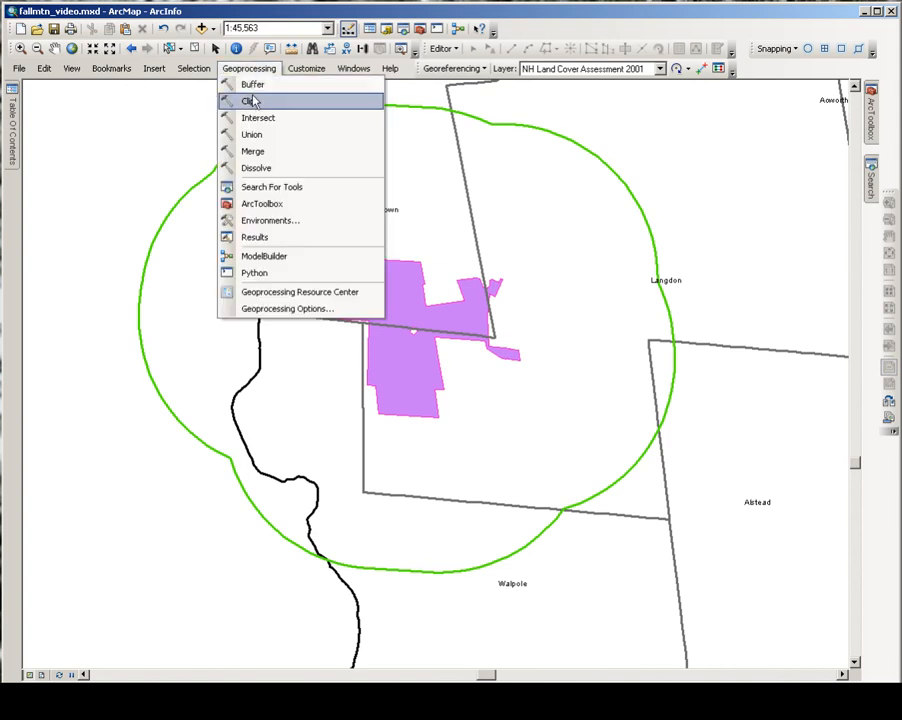
left_click(251, 102)
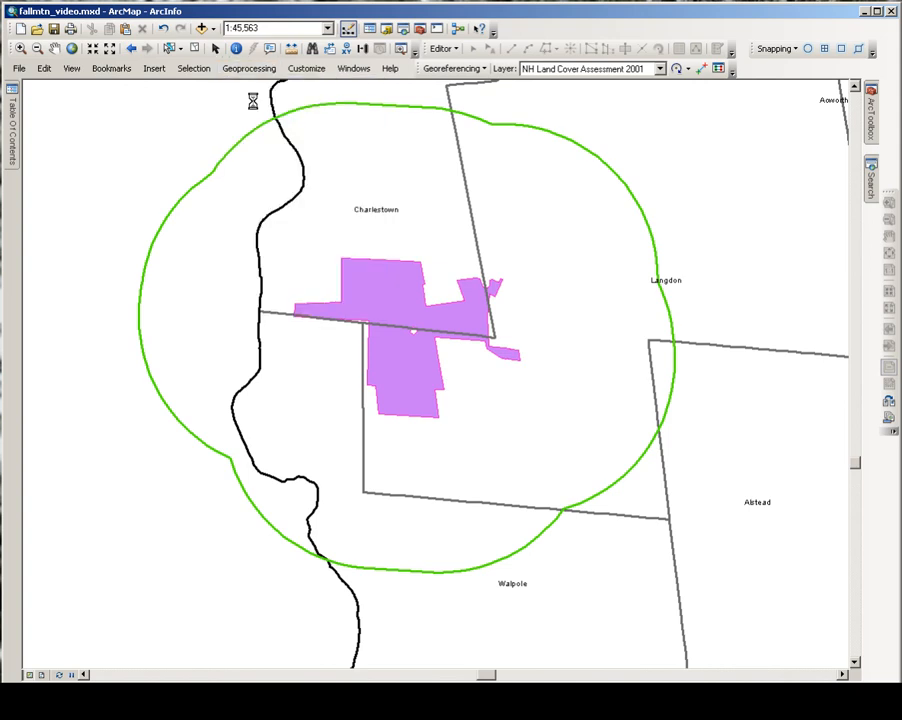
left_click(13, 130)
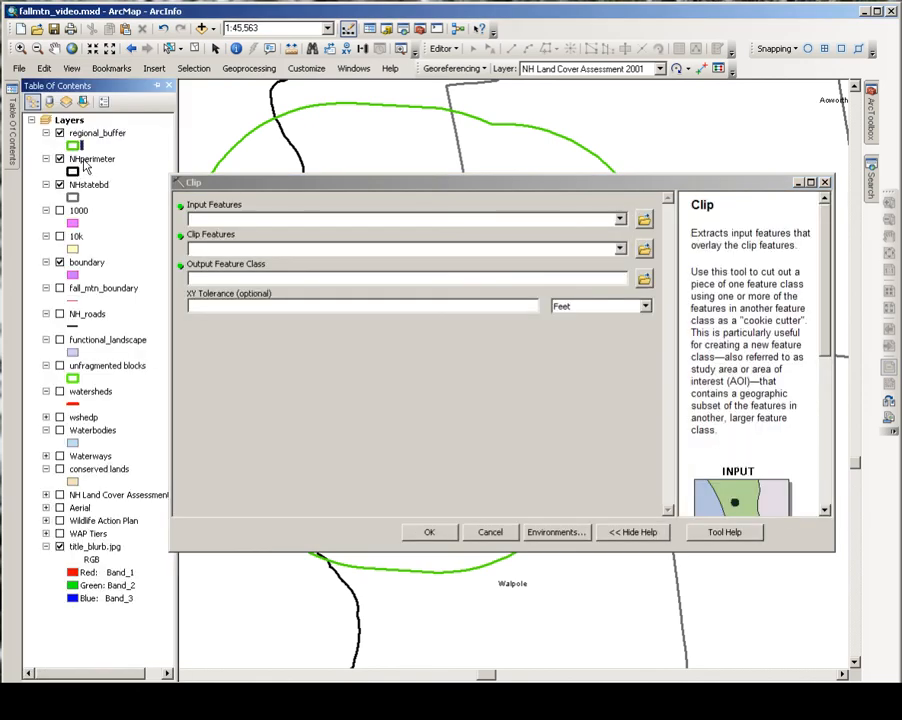
left_click_drag(85, 160, 200, 224)
left_click_drag(101, 139, 210, 248)
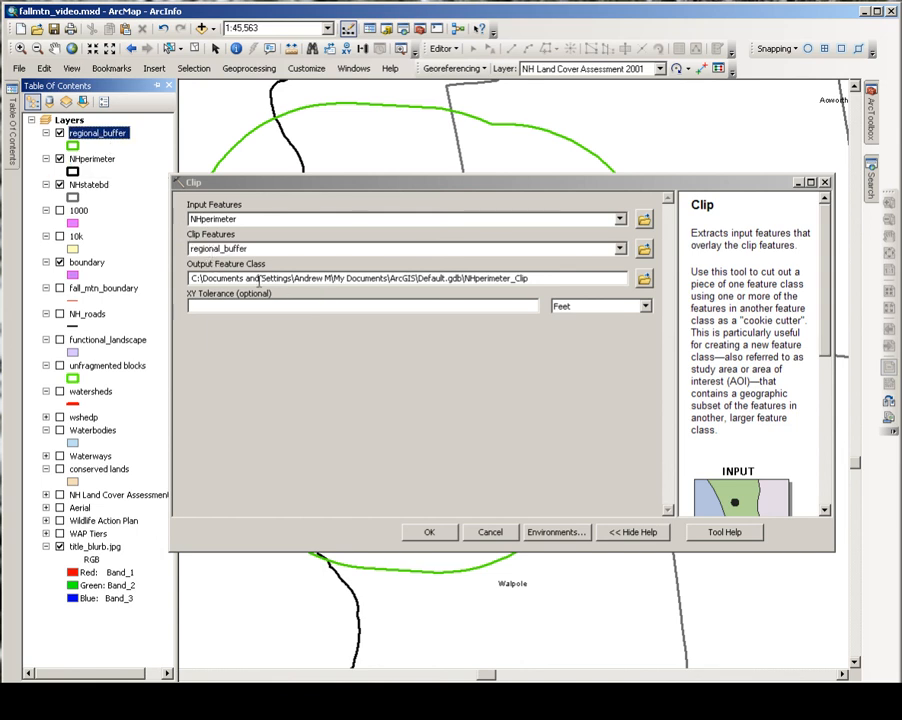
Save the Clip output as regional_buffer_clip.shp in the GIS video folder and run the clip.
left_click(645, 281)
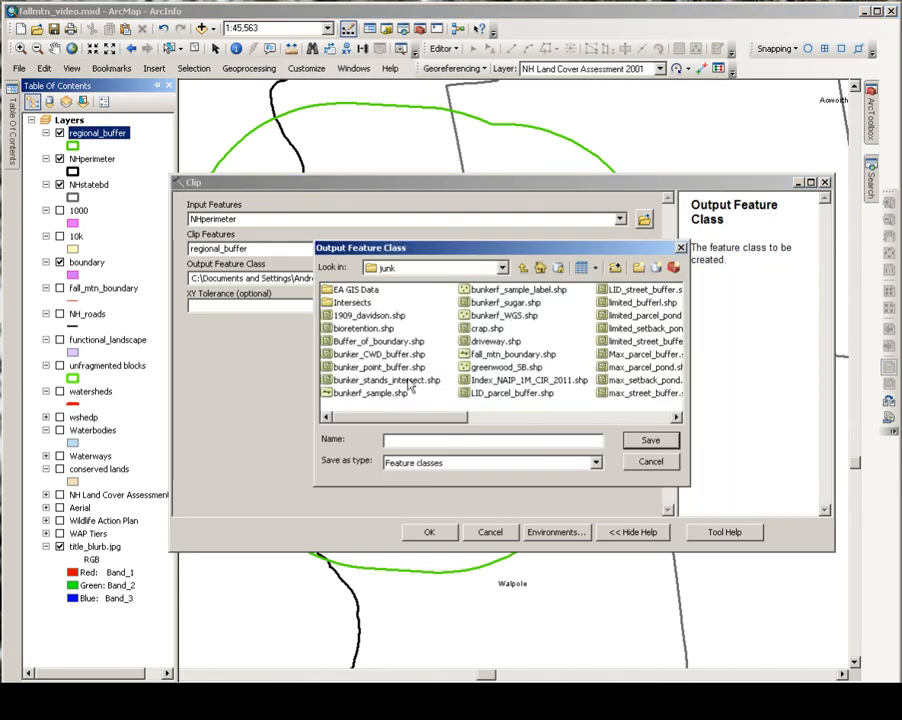
left_click(522, 268)
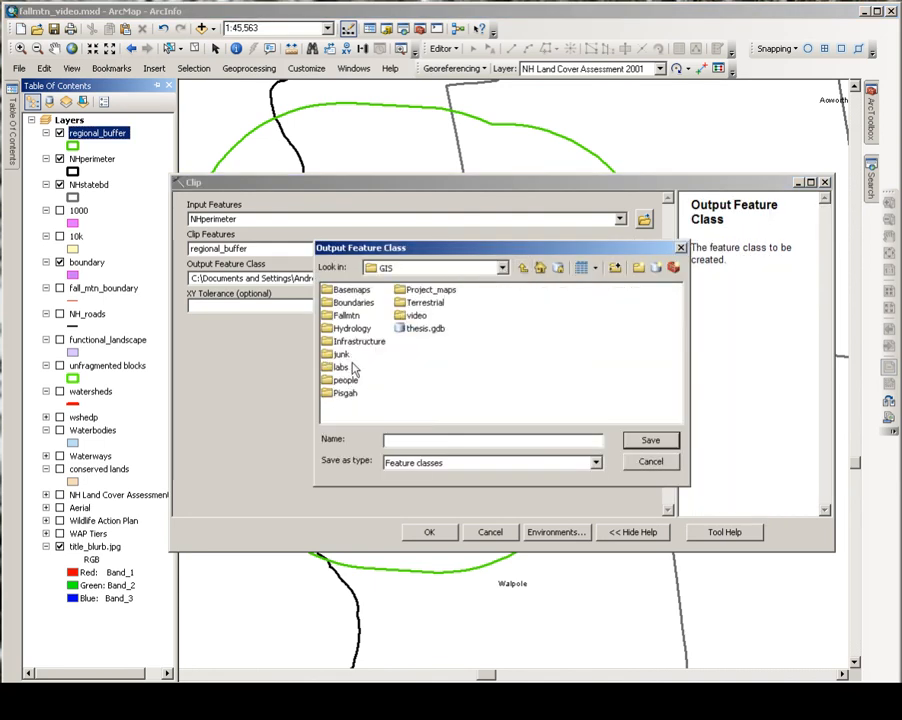
double_click(415, 316)
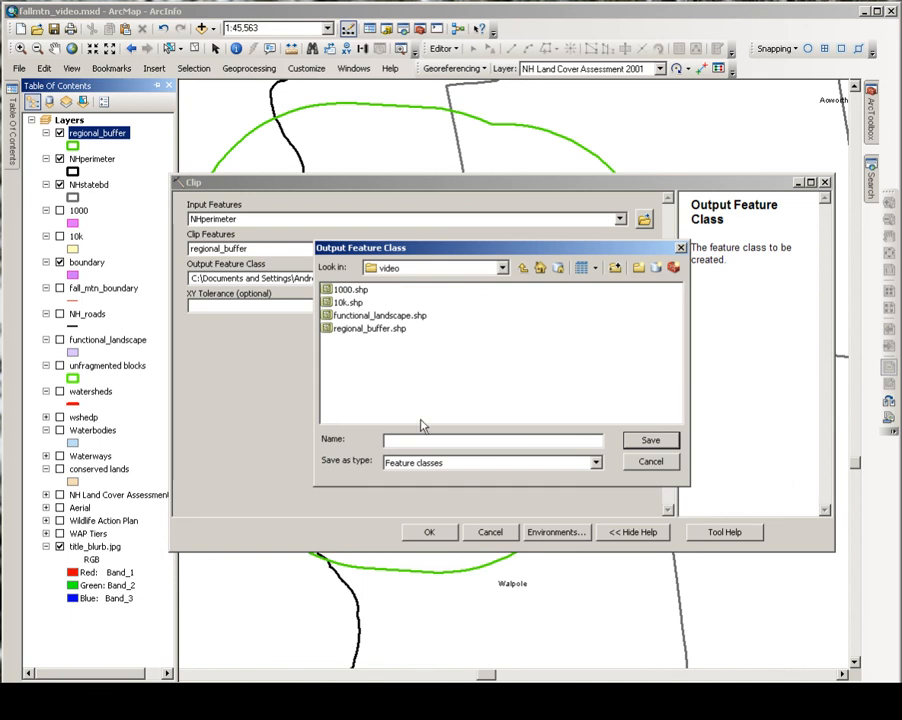
left_click(410, 440)
type("regional_buffe")
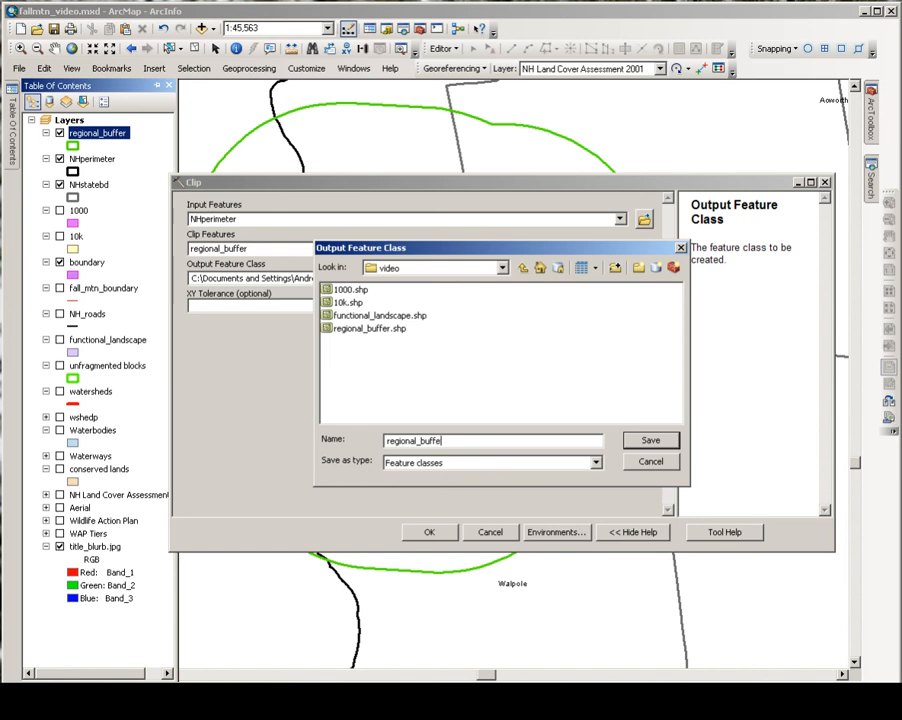
type("r_clip.shp")
left_click(662, 441)
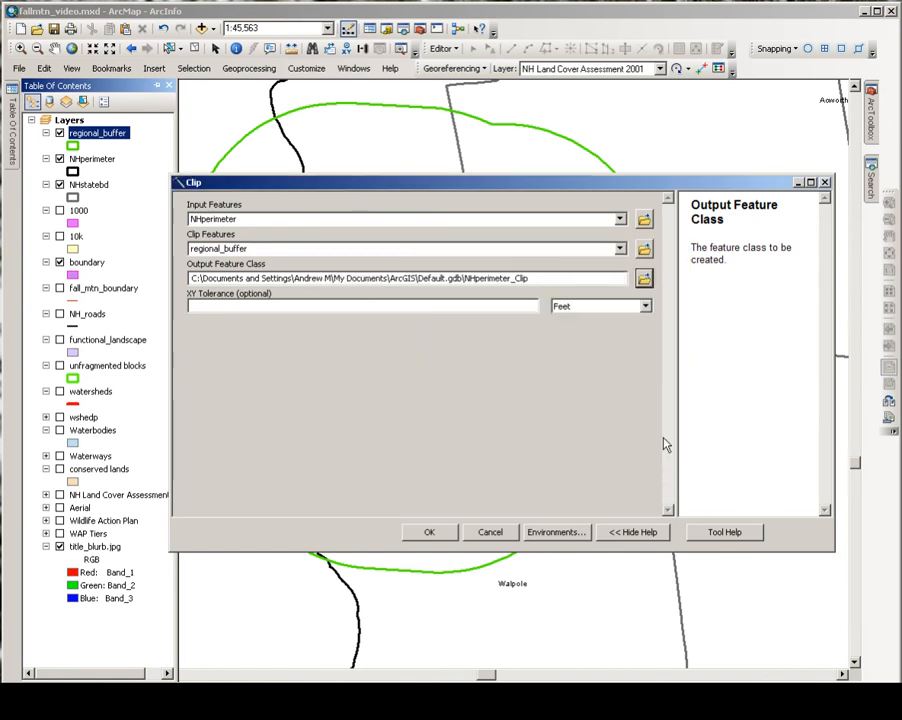
left_click(430, 532)
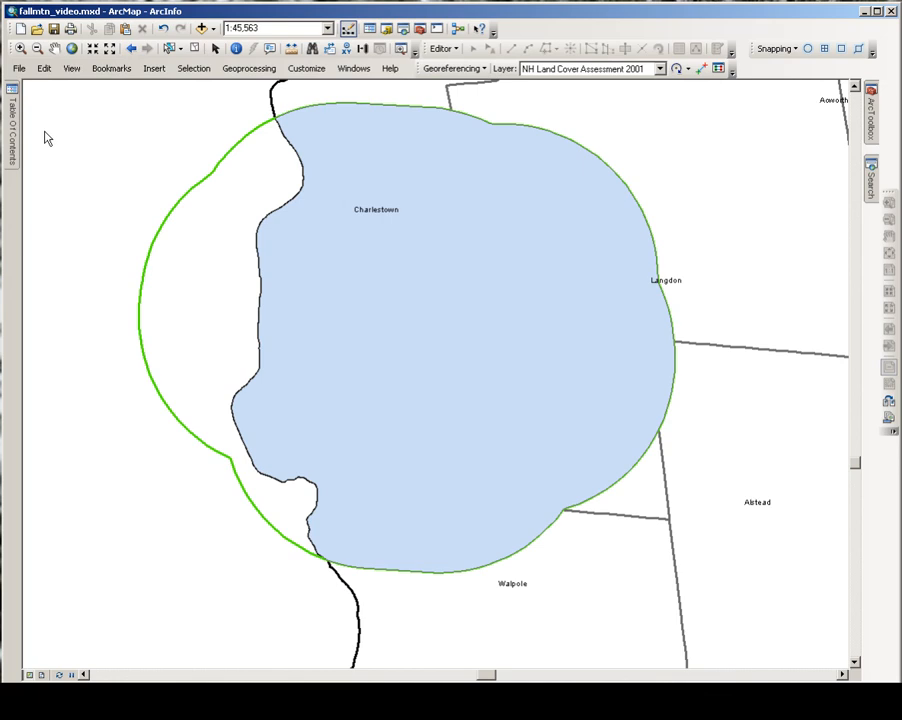
Add a Float field named area with precision 10 and scale 10 to the regional_buffer_clip attribute table.
mouse_move(7, 95)
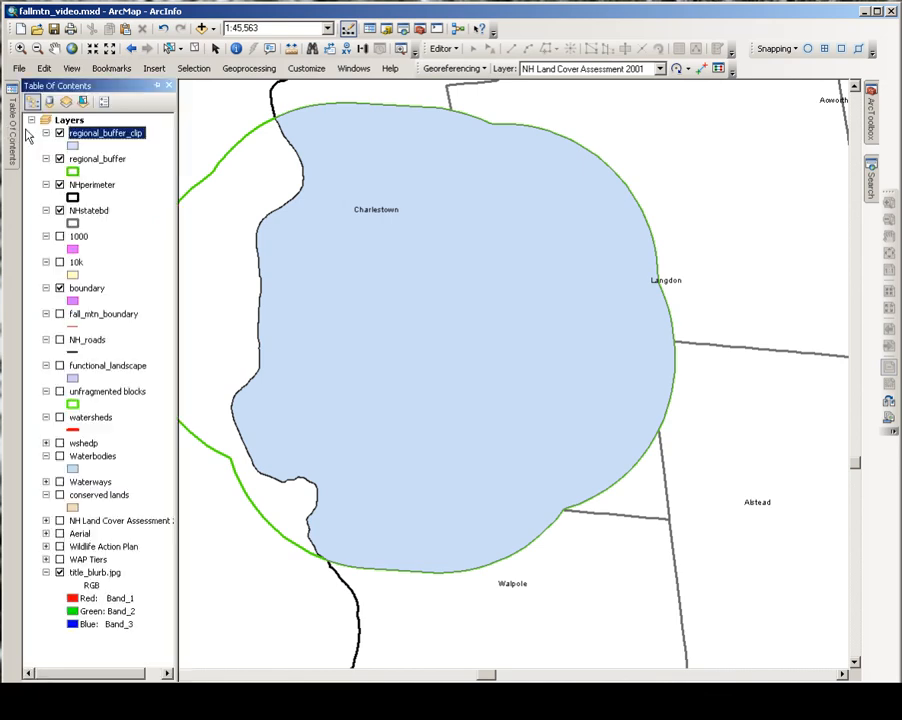
right_click(86, 141)
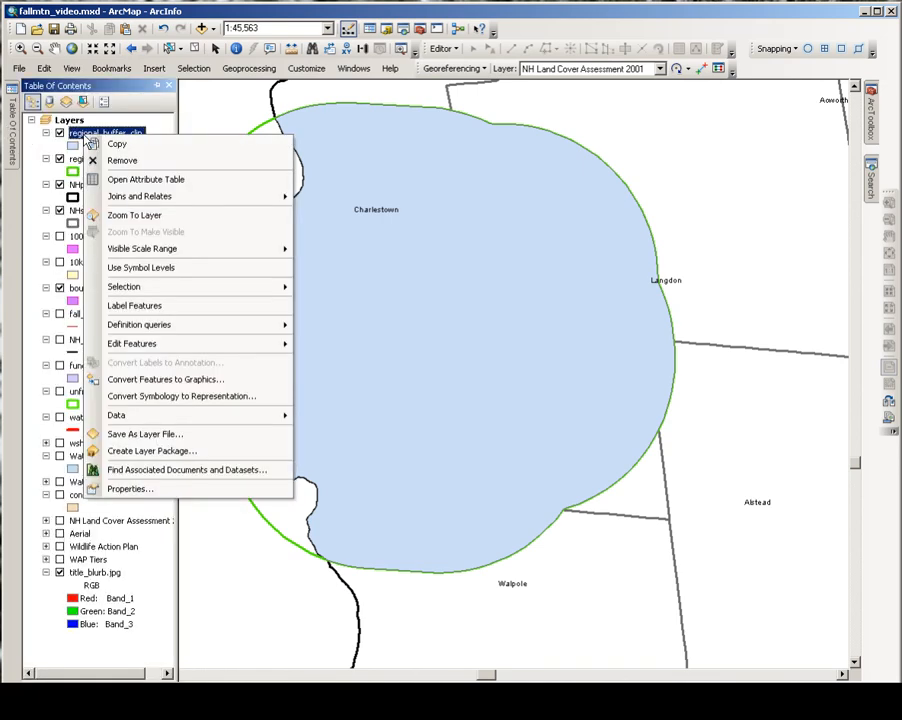
left_click(150, 177)
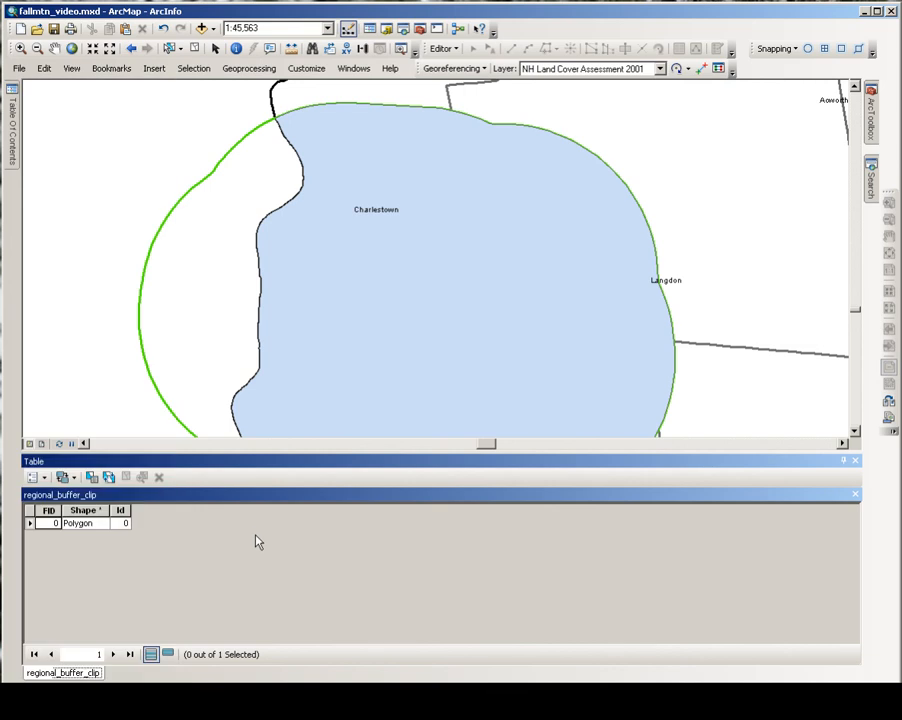
left_click(33, 477)
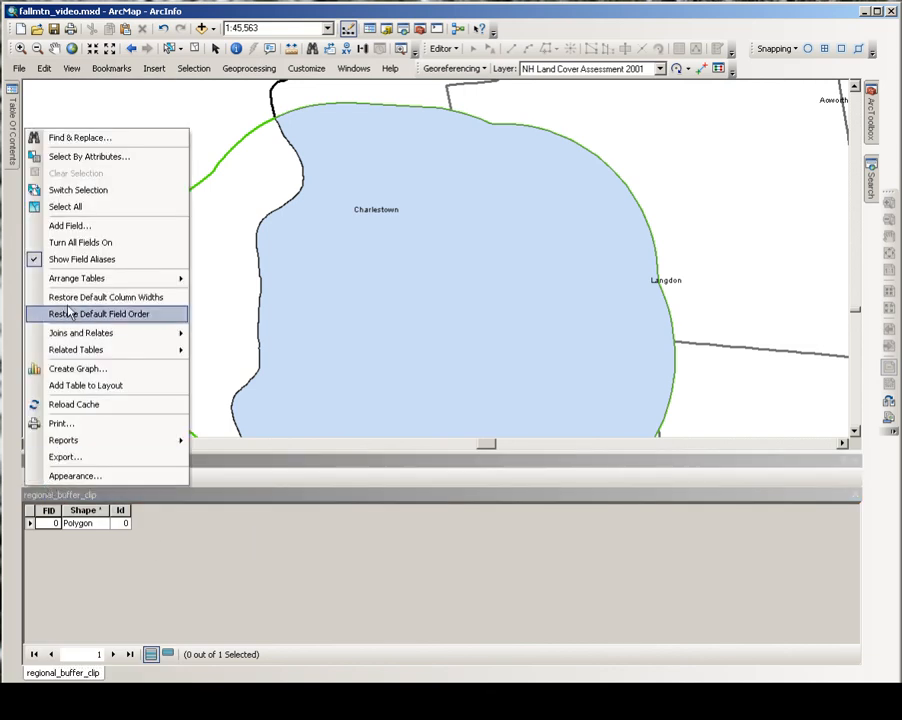
left_click(80, 225)
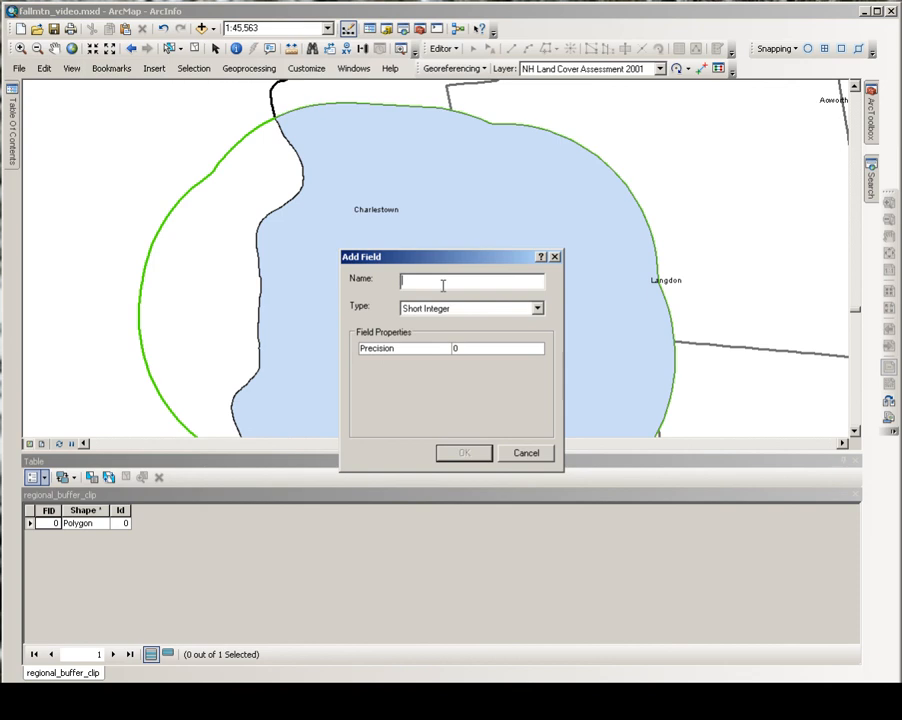
type("area")
left_click(463, 313)
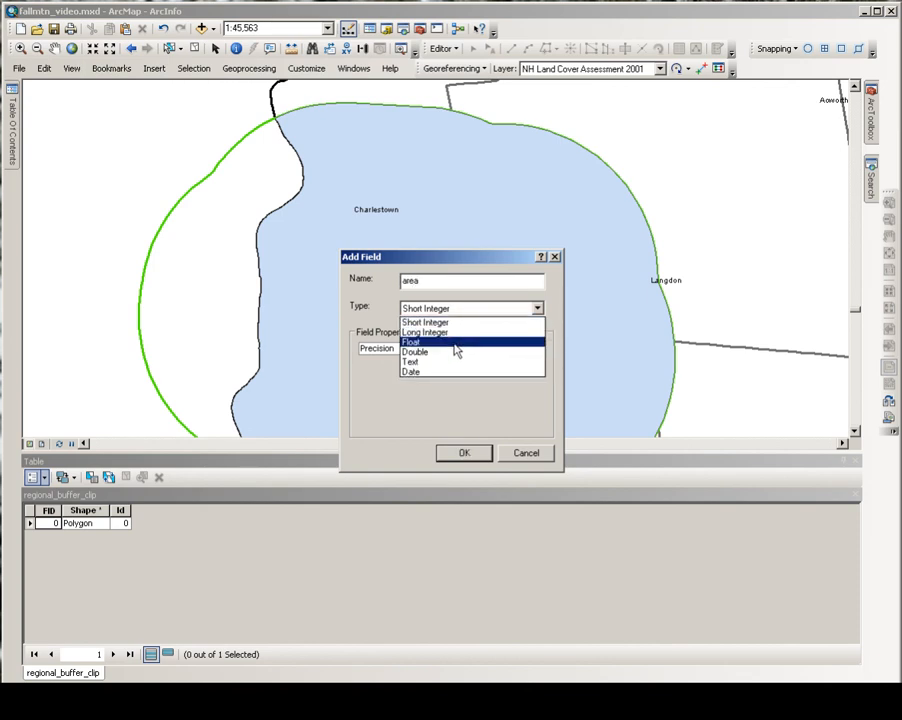
left_click(455, 344)
left_click(463, 348)
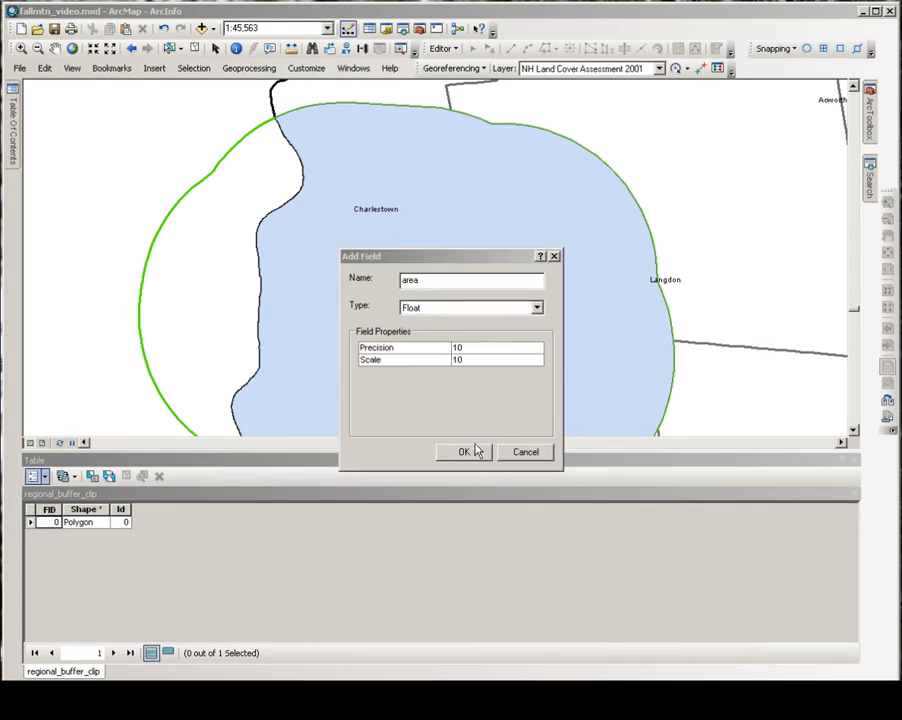
left_click(466, 451)
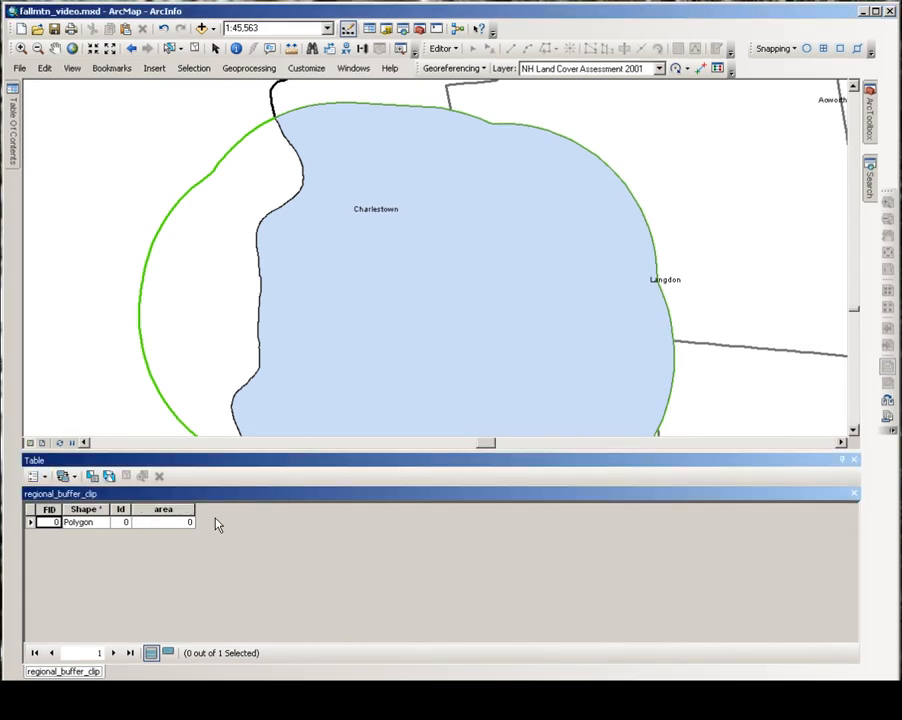
Calculate the polygon's area in Acres US into the area field using the data source's coordinate system, and close the table.
left_click(167, 519)
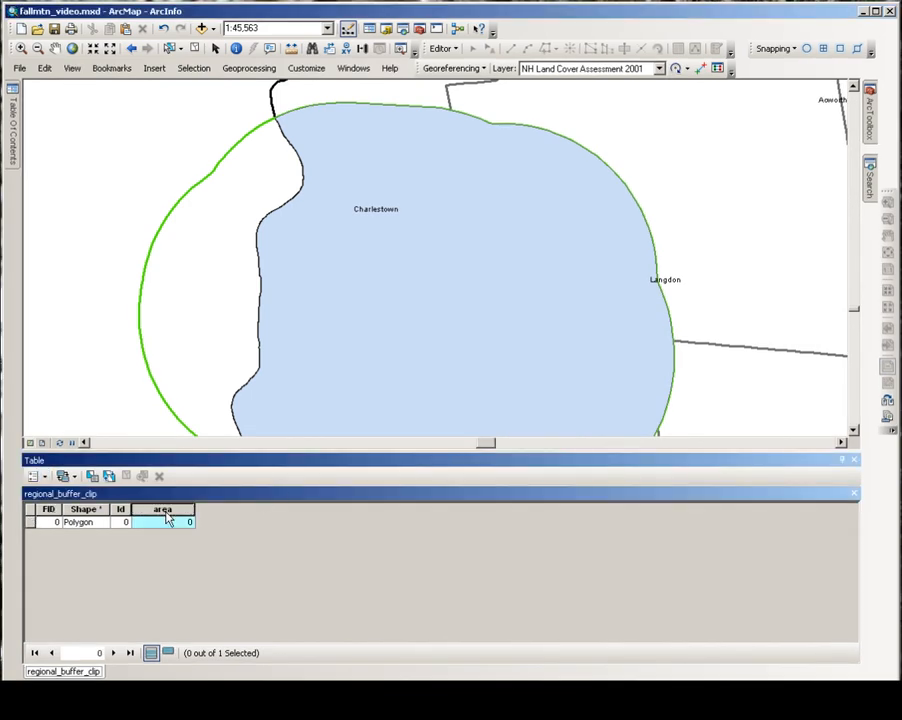
right_click(167, 513)
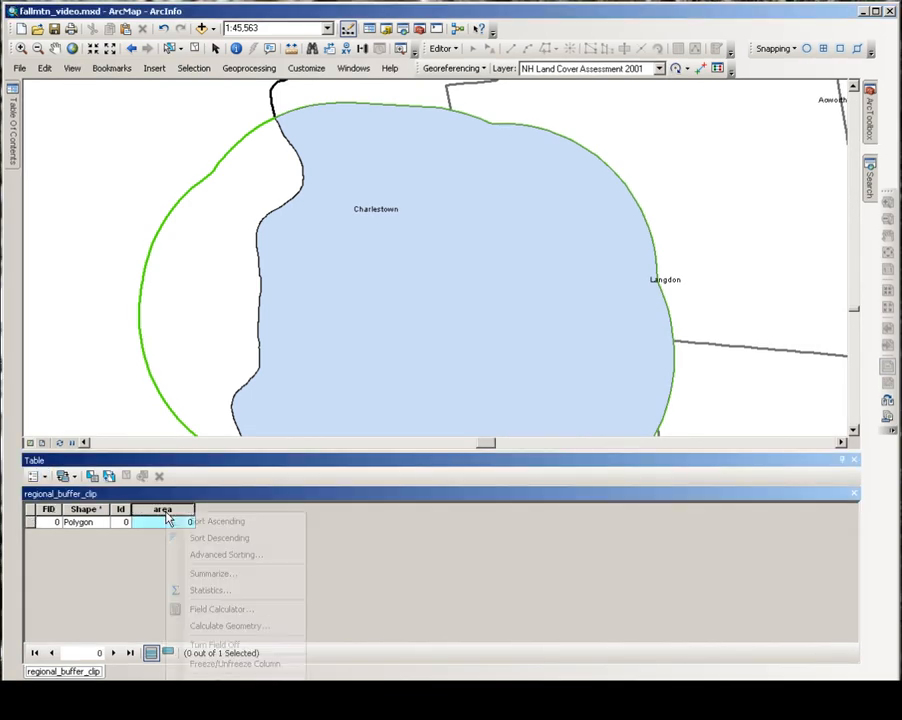
left_click(224, 625)
left_click(408, 389)
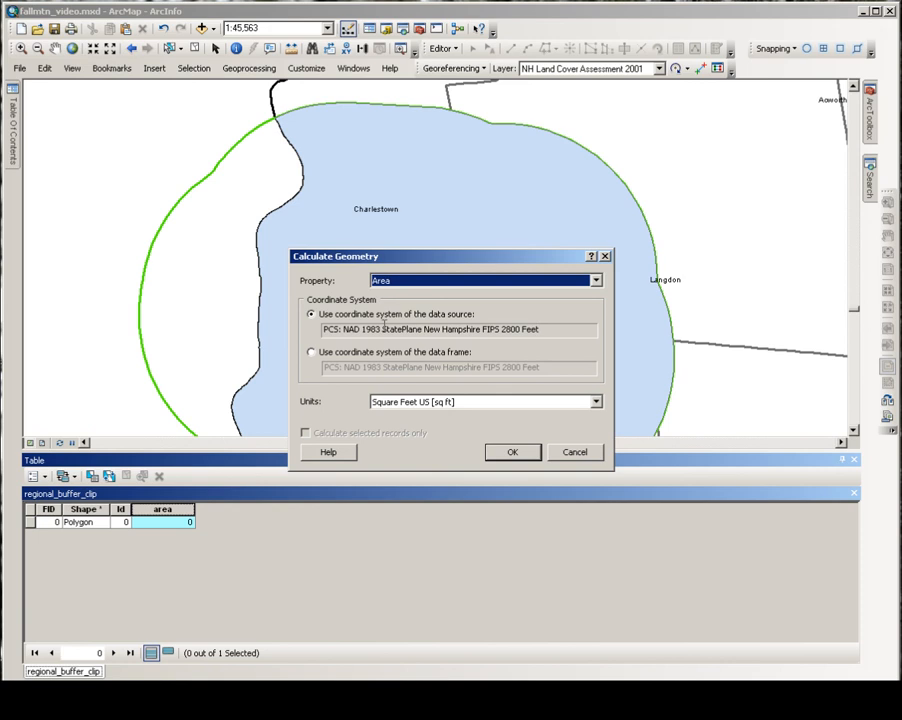
left_click(442, 403)
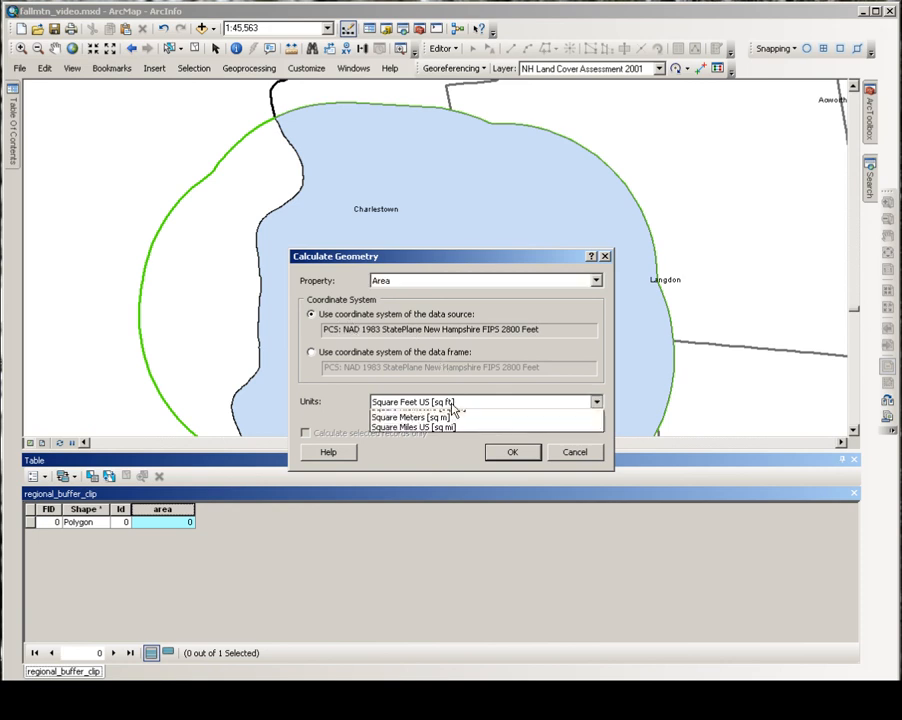
left_click(449, 417)
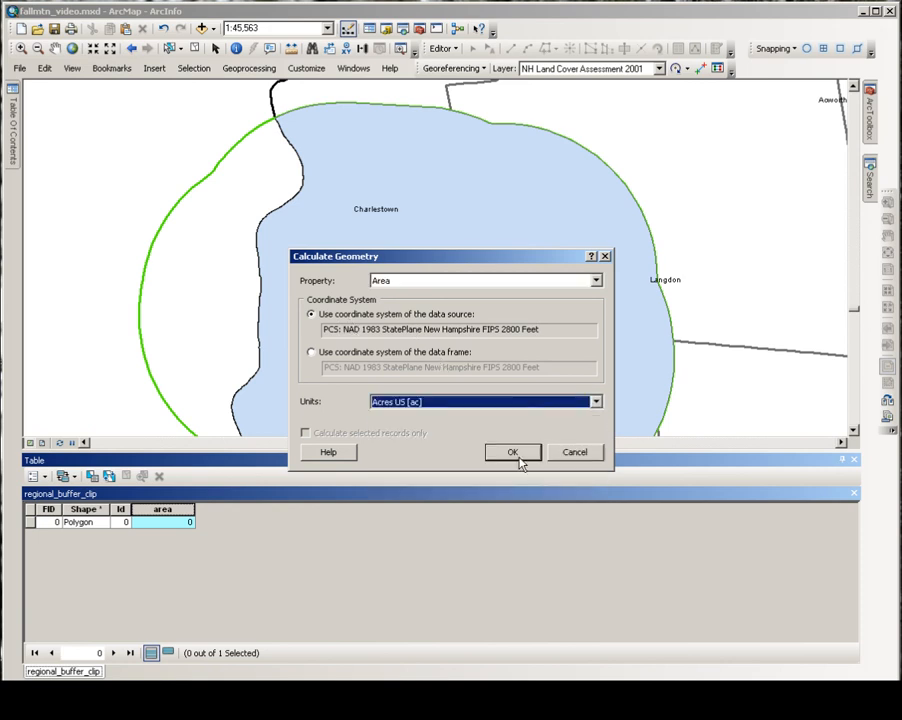
left_click(517, 510)
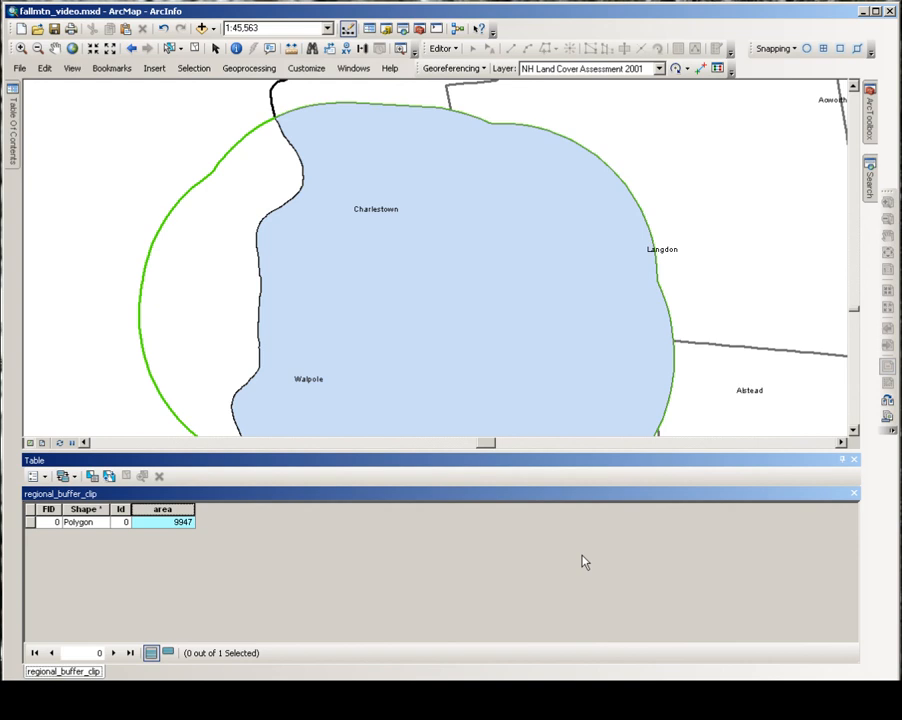
left_click(853, 460)
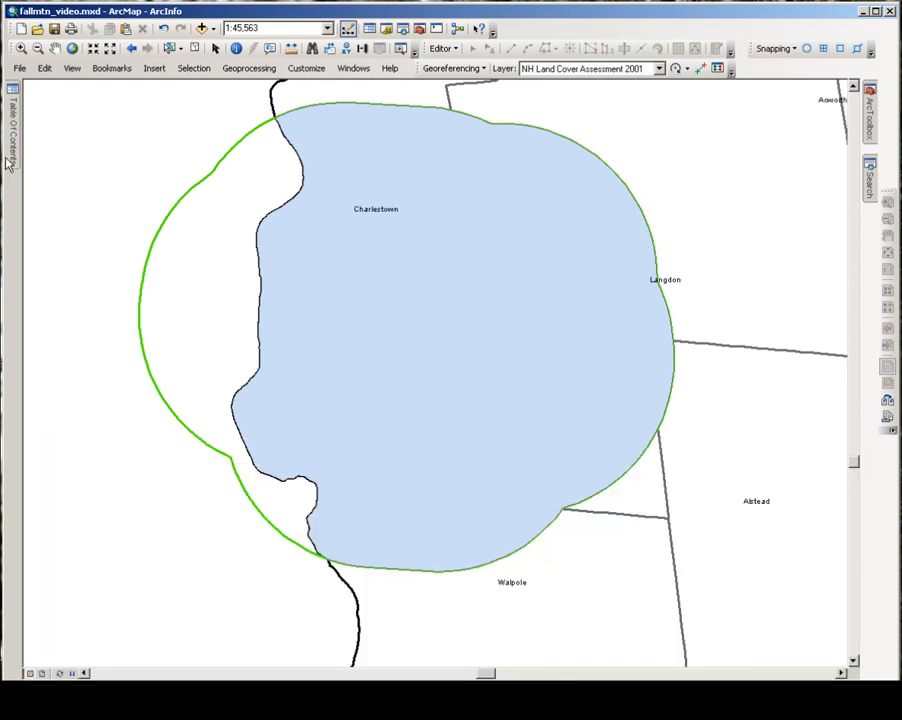
Symbolize the regional_buffer_clip layer with no fill and a bright green outline of width 2.
mouse_move(8, 163)
left_click(76, 146)
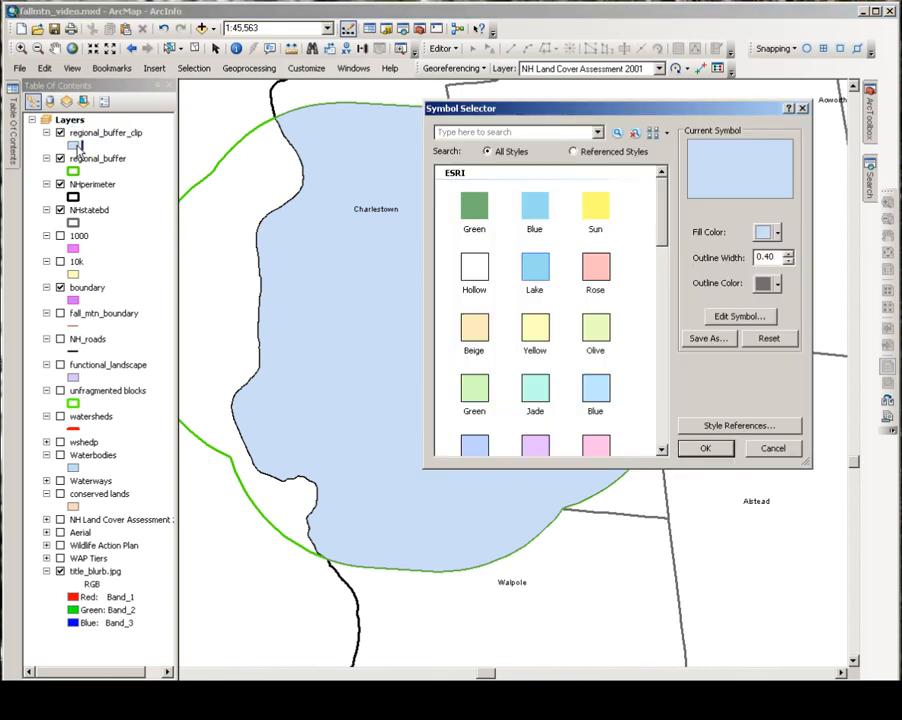
left_click(777, 232)
left_click(790, 254)
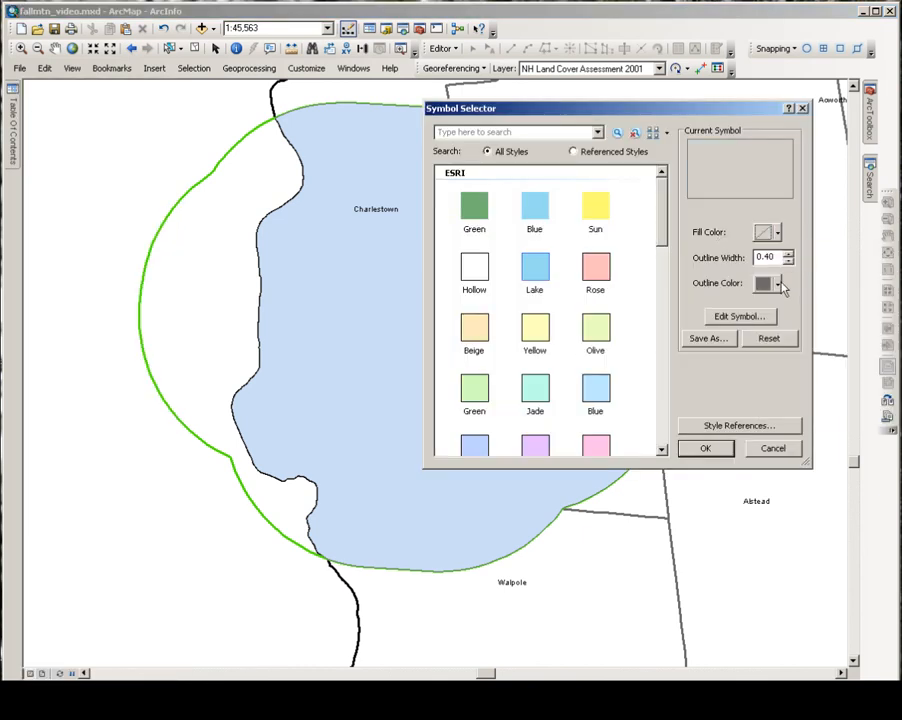
left_click(779, 285)
left_click(833, 354)
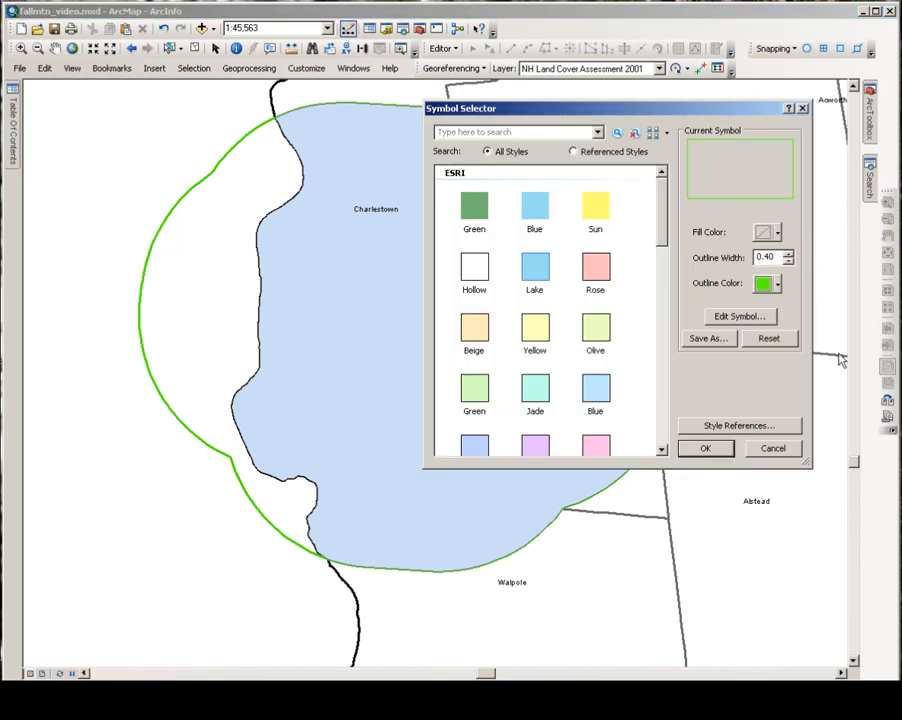
left_click(787, 253)
left_click(787, 253)
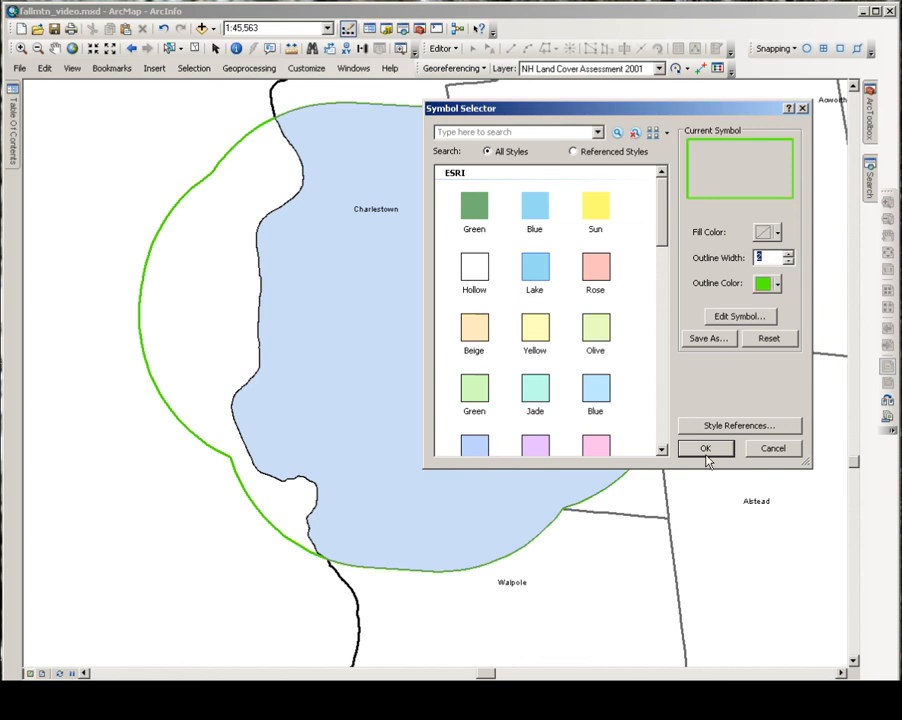
left_click(706, 448)
Hide the regional_buffer layer and display the functional_landscape layer together with the clipped buffer.
mouse_move(13, 99)
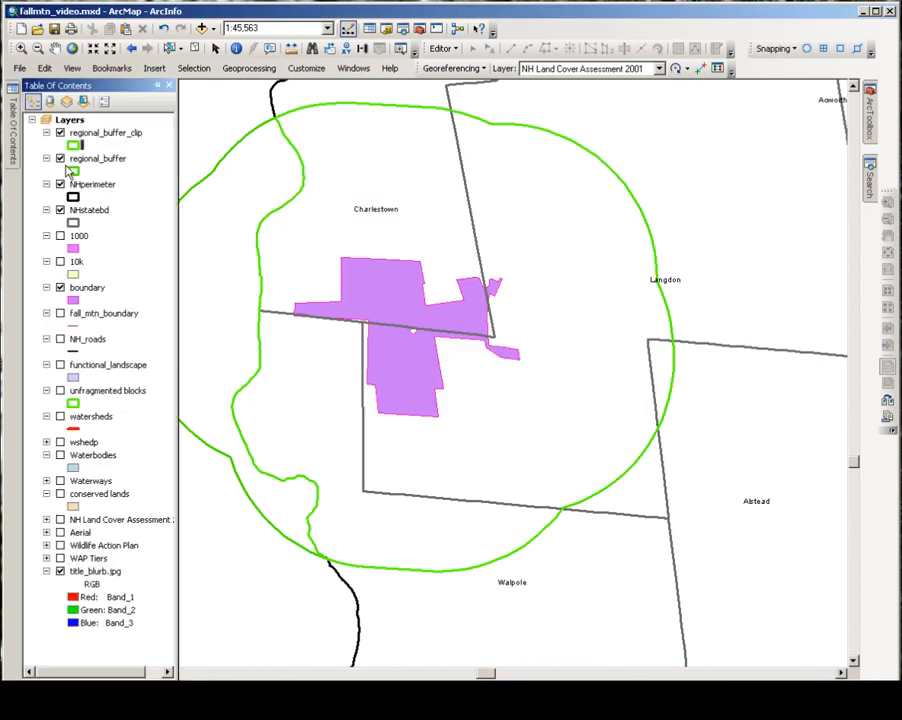
left_click(61, 159)
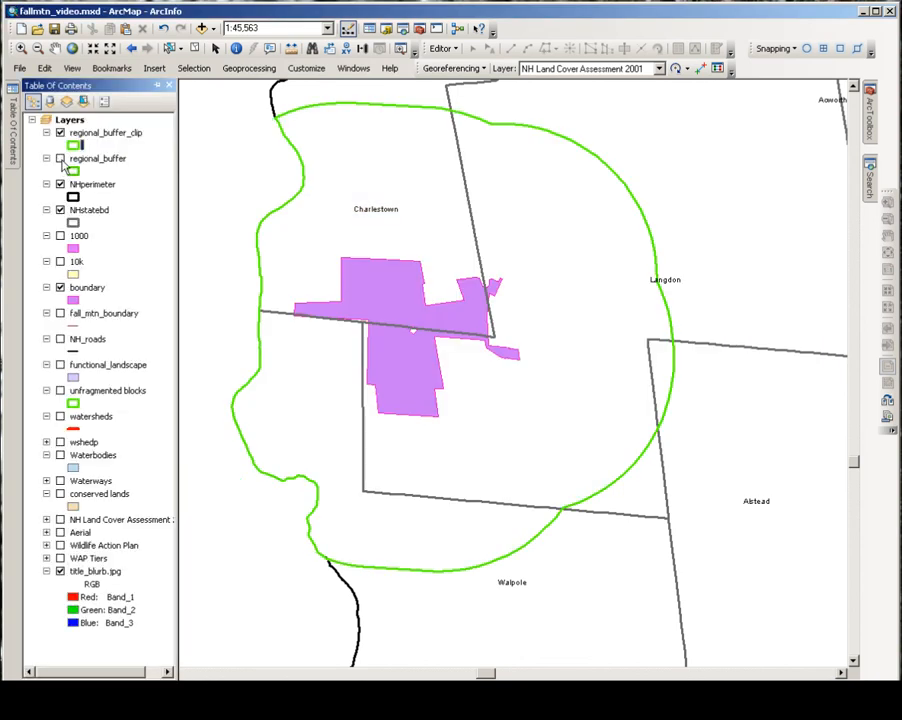
left_click(60, 366)
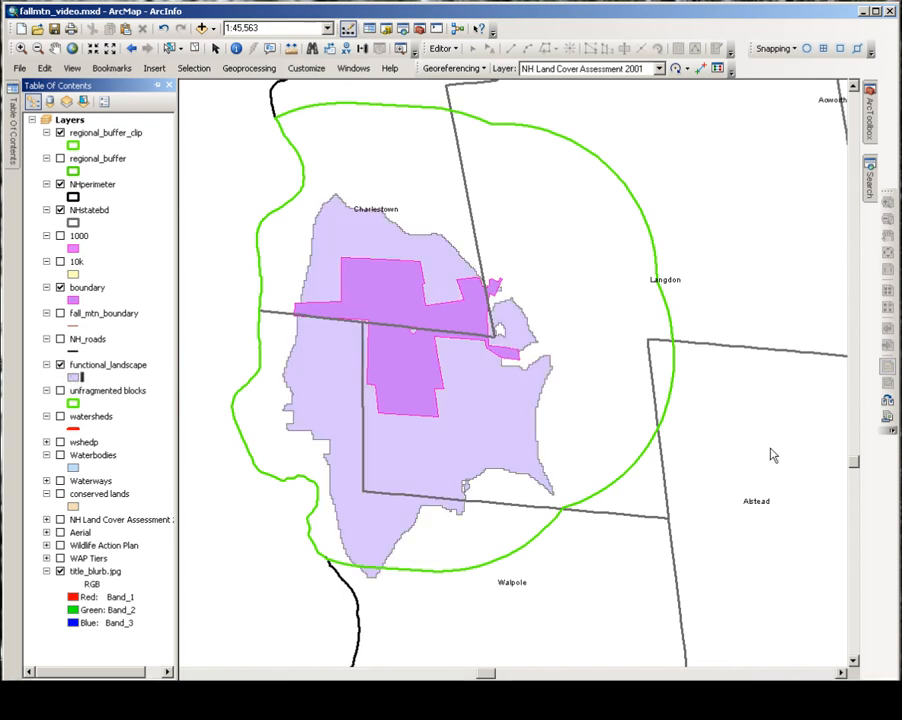